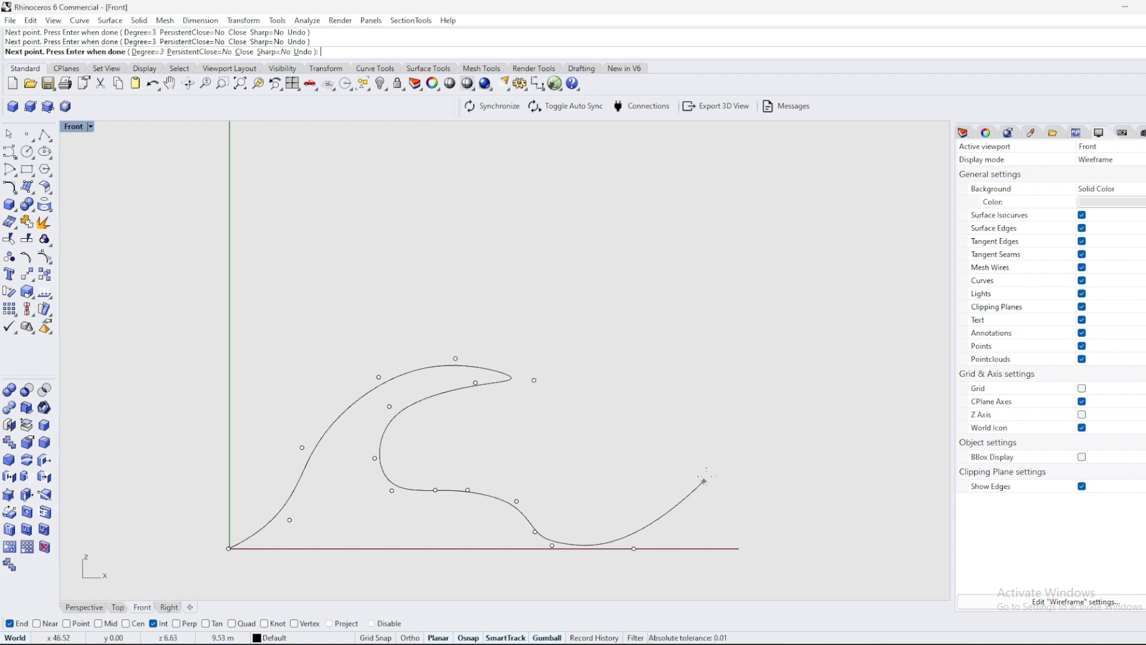
# - Finish the wave-shaped profile curve and place three copies of it at intervals along the Y axis in the Perspective view
pyautogui.press('Return')
pyautogui.click(481, 500)
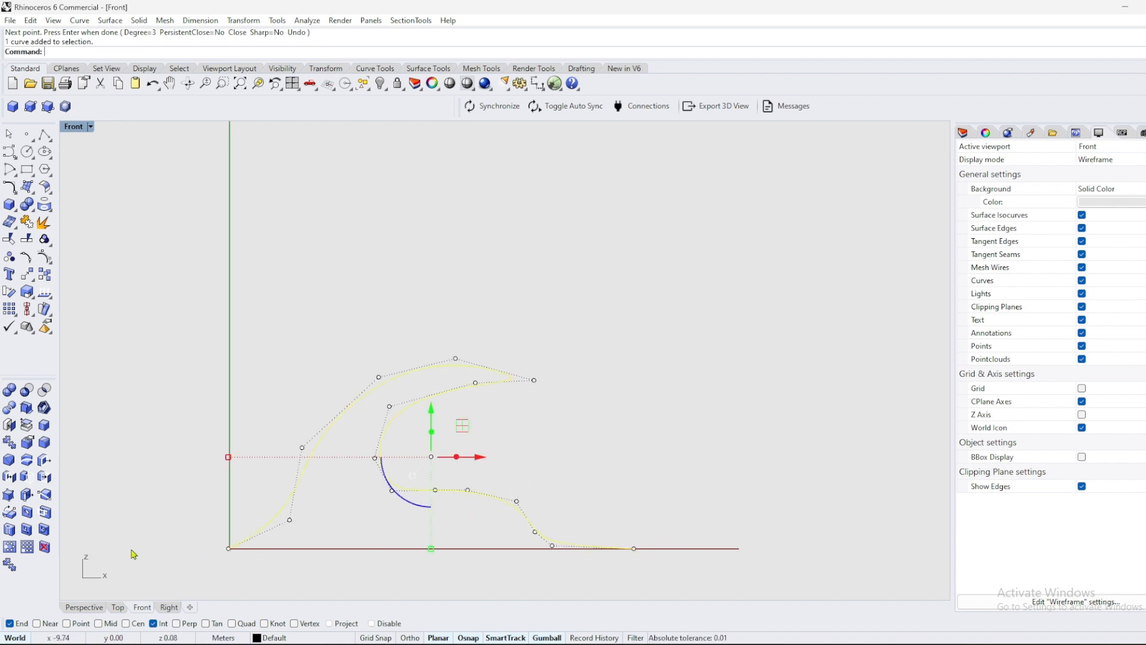
pyautogui.click(88, 609)
pyautogui.scroll(-5, 517, 392)
pyautogui.moveTo(567, 394); pyautogui.dragTo(521, 440, button='right')
pyautogui.scroll(-3, 518, 420)
pyautogui.moveTo(471, 441); pyautogui.dragTo(751, 366)
pyautogui.scroll(-5, 564, 392)
pyautogui.moveTo(567, 393); pyautogui.dragTo(647, 375, button='right')
pyautogui.scroll(3, 647, 374)
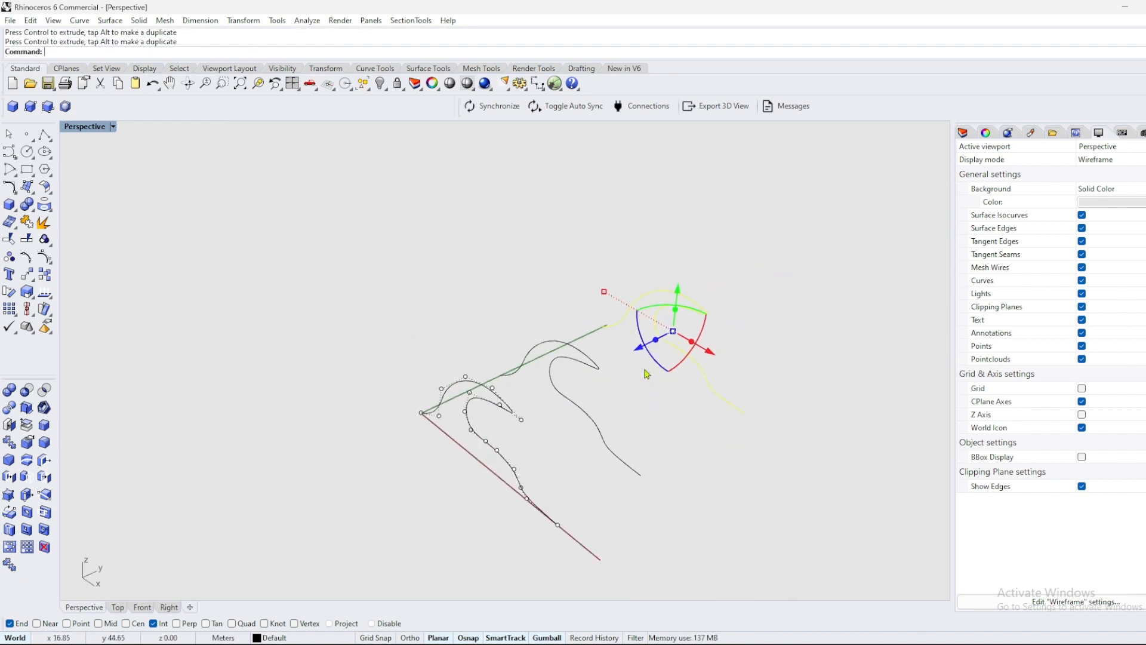
pyautogui.keyDown('alt'); pyautogui.moveTo(639, 348); pyautogui.dragTo(745, 299); pyautogui.keyUp('alt')
pyautogui.click(657, 382)
pyautogui.scroll(-5, 501, 395)
pyautogui.moveTo(504, 406); pyautogui.dragTo(621, 411, button='right')
pyautogui.scroll(5, 599, 376)
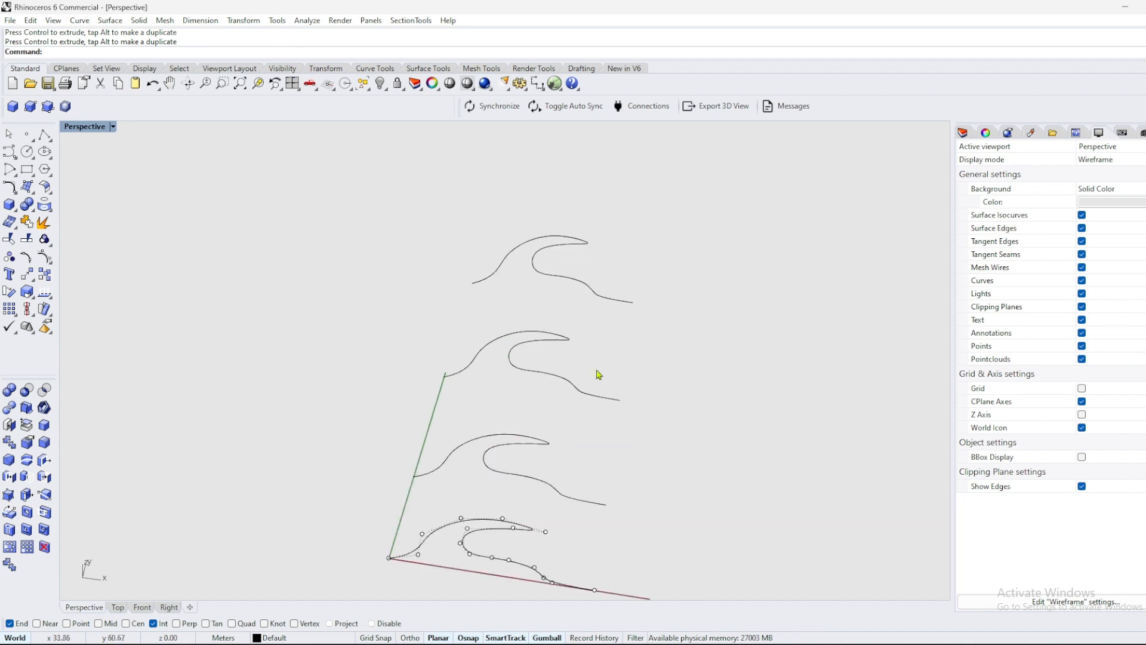
# - Shift the farthest profile curve in the positive X direction, out of line with the other curves
pyautogui.click(615, 299)
pyautogui.moveTo(599, 270); pyautogui.dragTo(695, 281)
pyautogui.click(690, 431)
pyautogui.moveTo(690, 431); pyautogui.dragTo(532, 453, button='right')
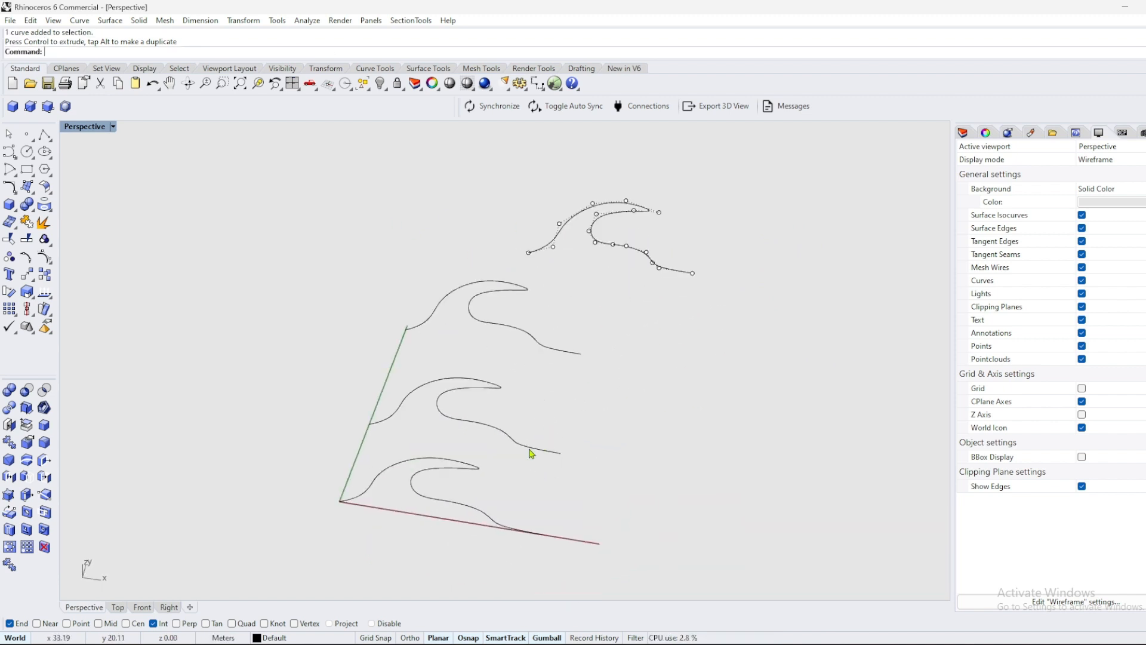
# - Shift the second profile curve from the origin slightly in the positive X direction
pyautogui.click(563, 454)
pyautogui.moveTo(510, 418); pyautogui.dragTo(552, 425)
pyautogui.click(600, 454)
pyautogui.moveTo(601, 453); pyautogui.dragTo(585, 389, button='right')
# - Raise the control points at the second curve's crest tip and pull the point on its back toward negative X
pyautogui.scroll(3, 584, 389)
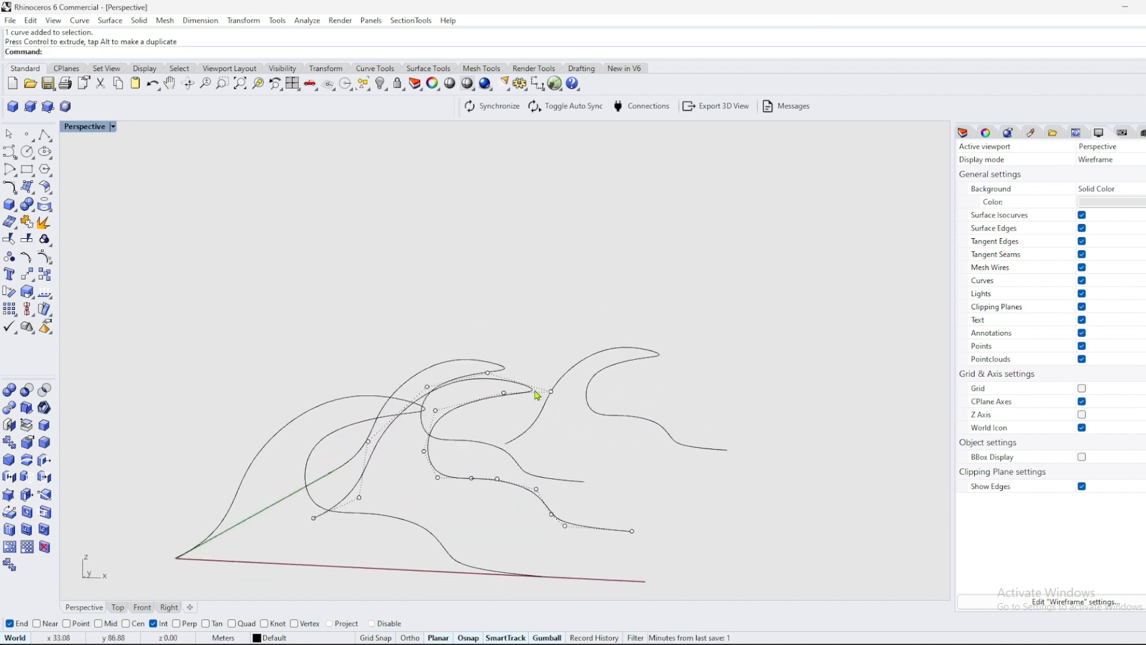
pyautogui.moveTo(561, 387); pyautogui.dragTo(560, 385)
pyautogui.moveTo(520, 338); pyautogui.dragTo(527, 276)
pyautogui.moveTo(529, 279); pyautogui.dragTo(552, 296, button='right')
pyautogui.click(428, 390)
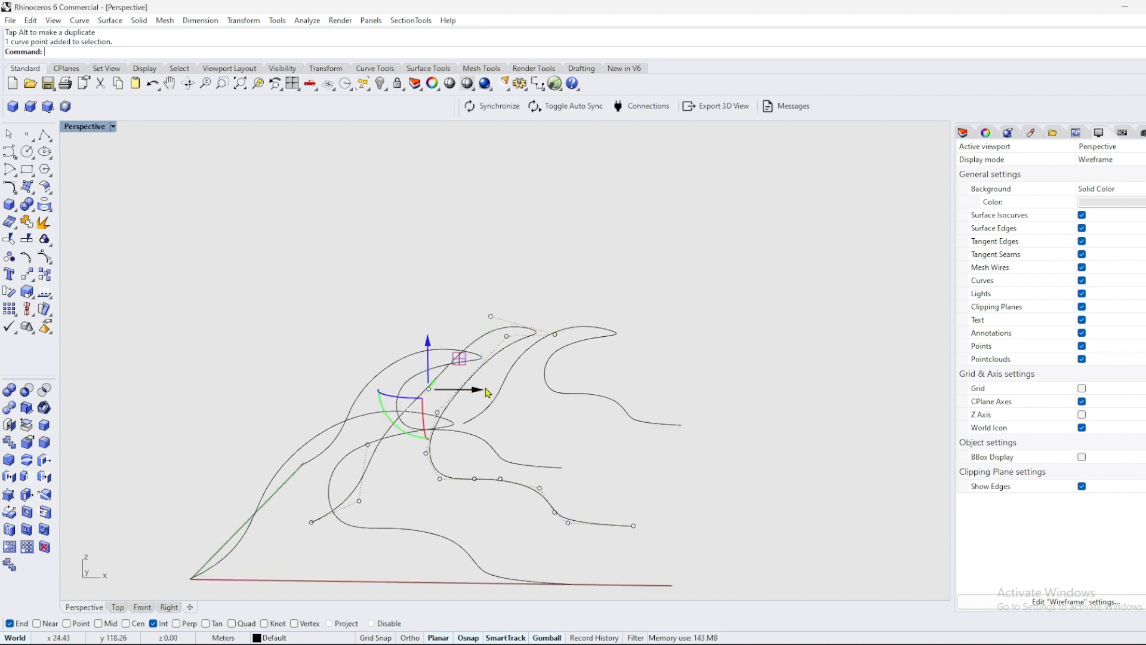
pyautogui.moveTo(477, 394); pyautogui.dragTo(442, 397)
pyautogui.click(604, 392)
pyautogui.moveTo(602, 393); pyautogui.dragTo(521, 465, button='right')
# - Deepen the second curve's inner hollow by moving its upper control point toward negative X and deleting the point below it
pyautogui.click(440, 409)
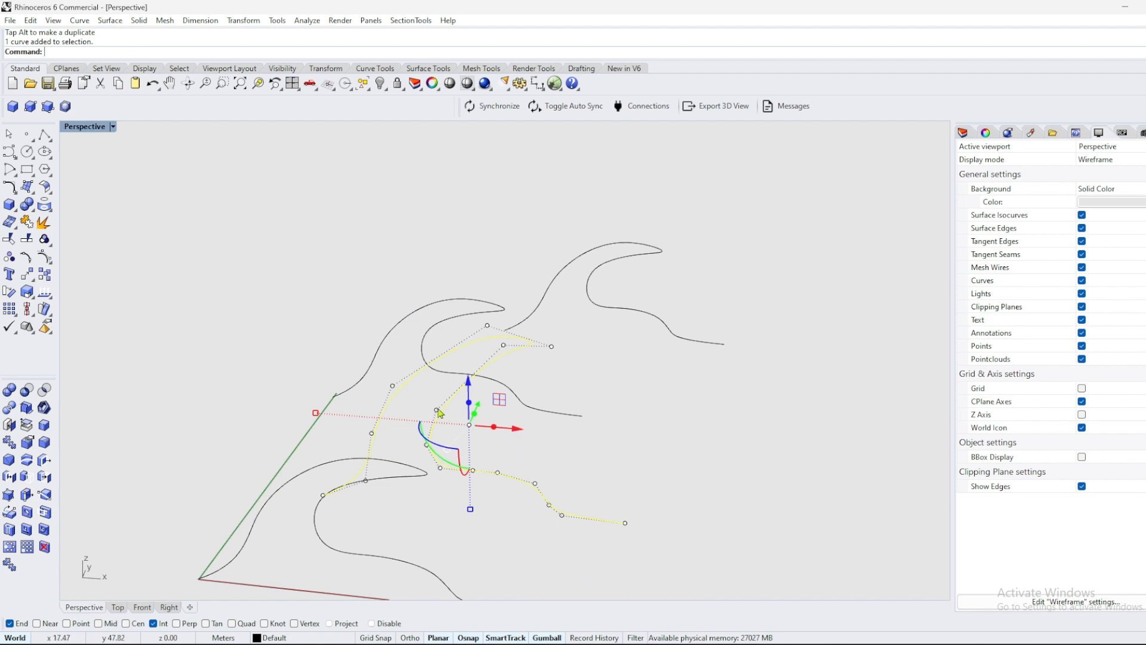
pyautogui.click(438, 410)
pyautogui.moveTo(445, 421); pyautogui.dragTo(445, 421)
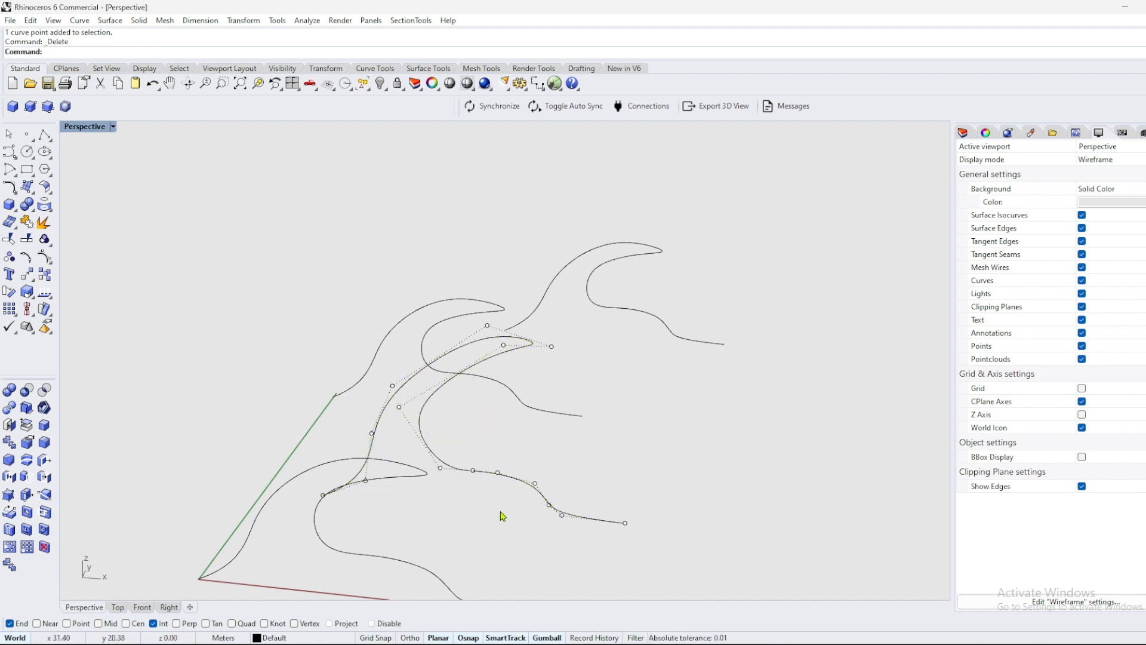
# - Raise the six upper control points of the third profile curve to form a much taller crest
pyautogui.moveTo(525, 490); pyautogui.dragTo(553, 383, button='right')
pyautogui.click(494, 401)
pyautogui.moveTo(468, 333); pyautogui.dragTo(503, 354)
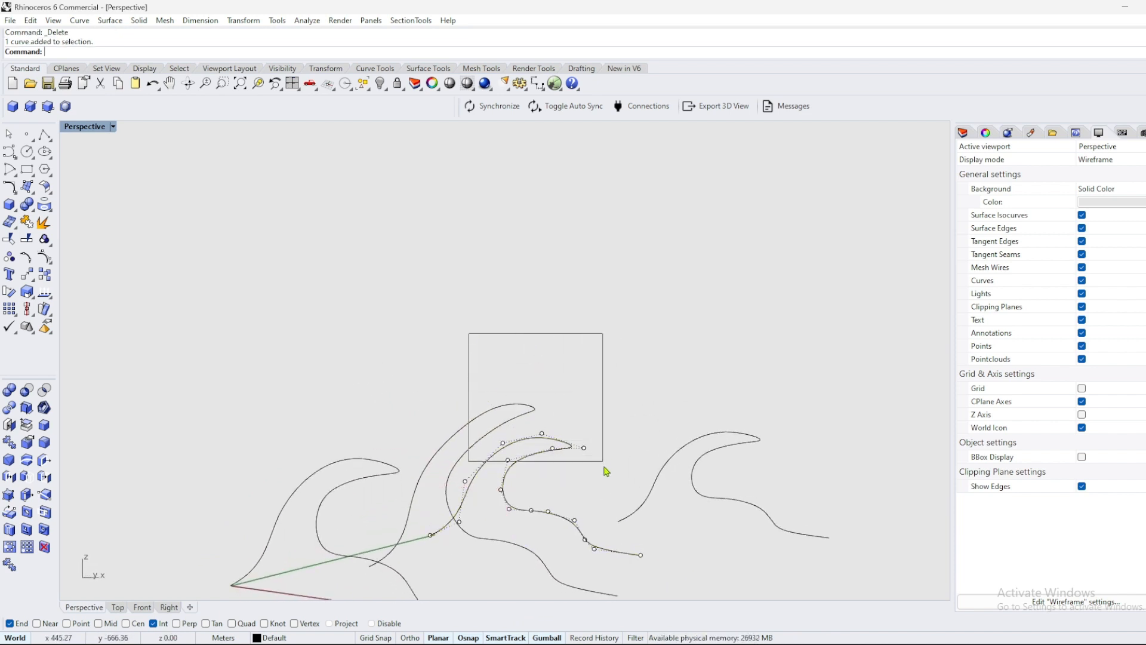
pyautogui.moveTo(610, 493); pyautogui.dragTo(611, 497)
pyautogui.moveTo(542, 413); pyautogui.dragTo(548, 339)
pyautogui.moveTo(477, 439); pyautogui.dragTo(579, 506, button='right')
pyautogui.scroll(5, 515, 455)
pyautogui.scroll(-5, 514, 455)
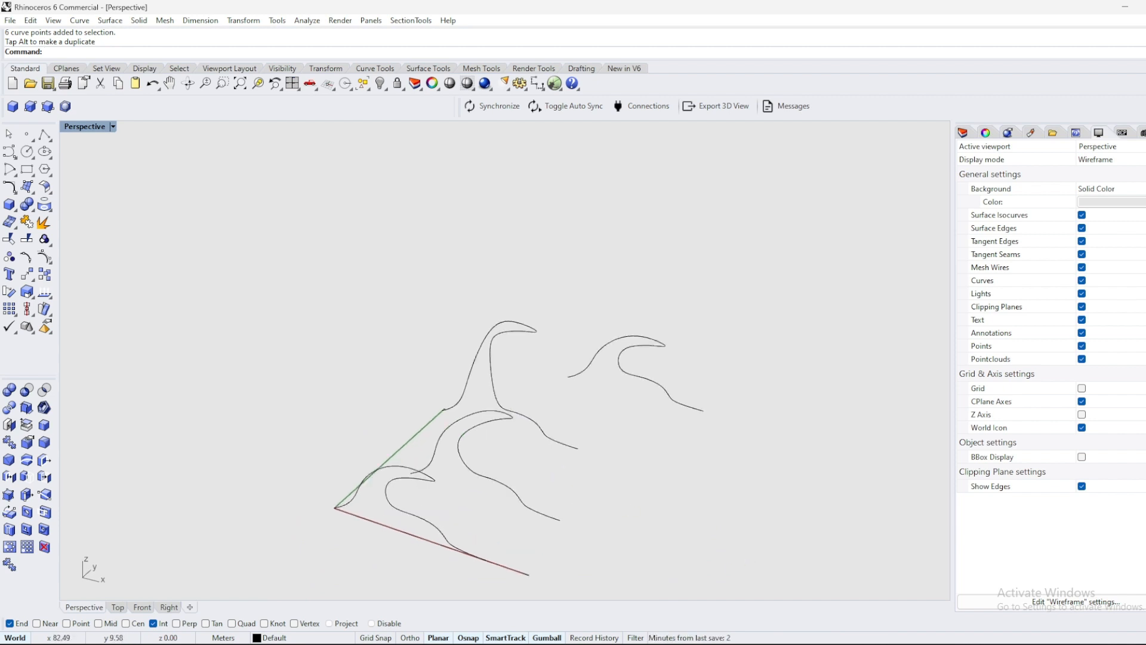
pyautogui.moveTo(558, 394); pyautogui.dragTo(665, 441, button='right')
pyautogui.scroll(4, 550, 499)
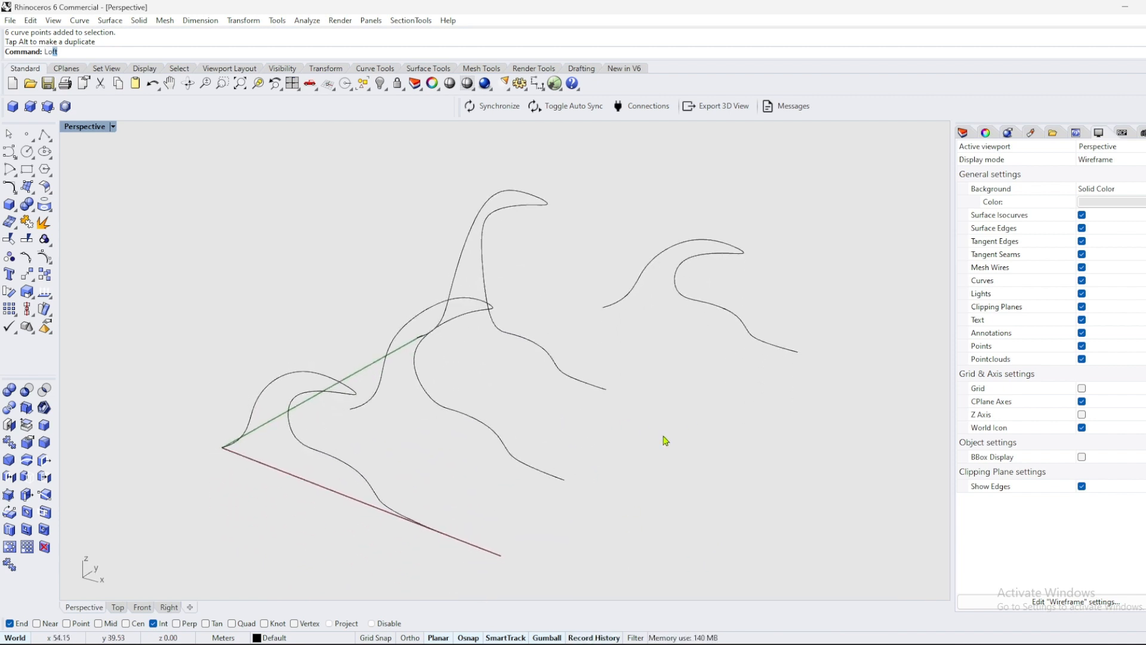
pyautogui.click(384, 507)
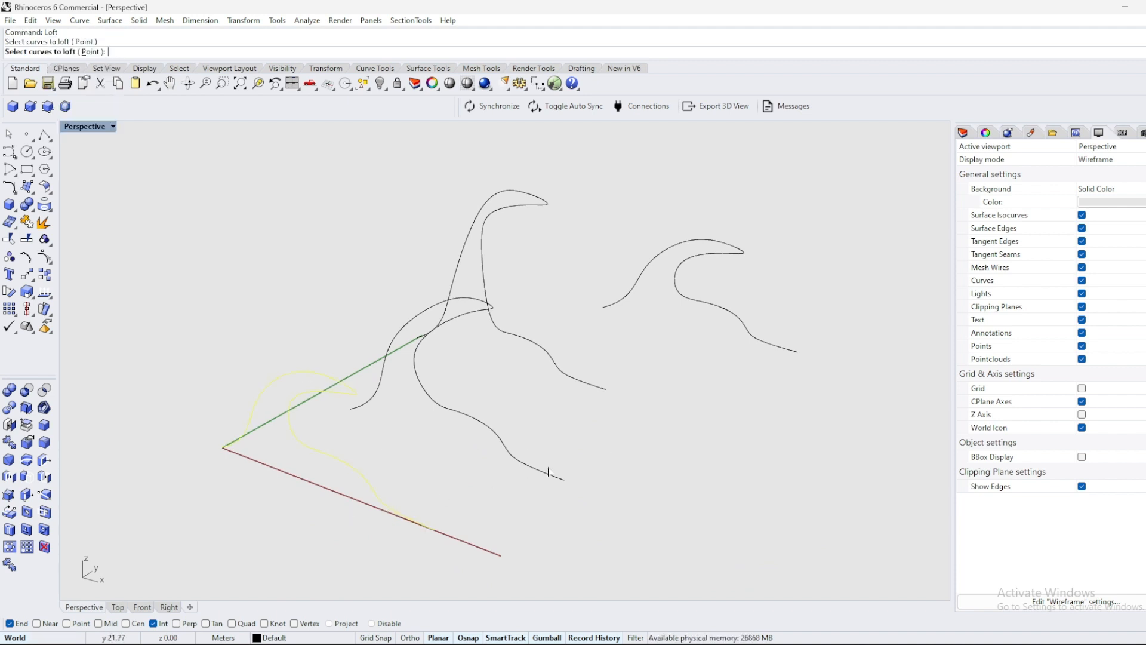
pyautogui.press('Return')
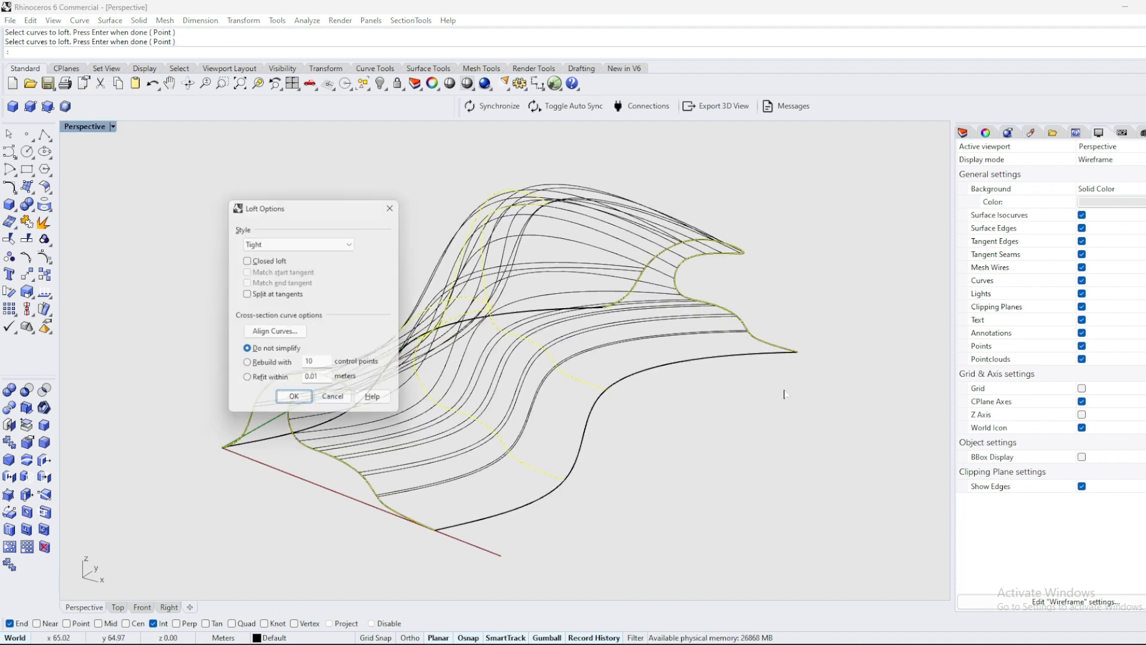
pyautogui.moveTo(626, 430); pyautogui.dragTo(641, 397, button='right')
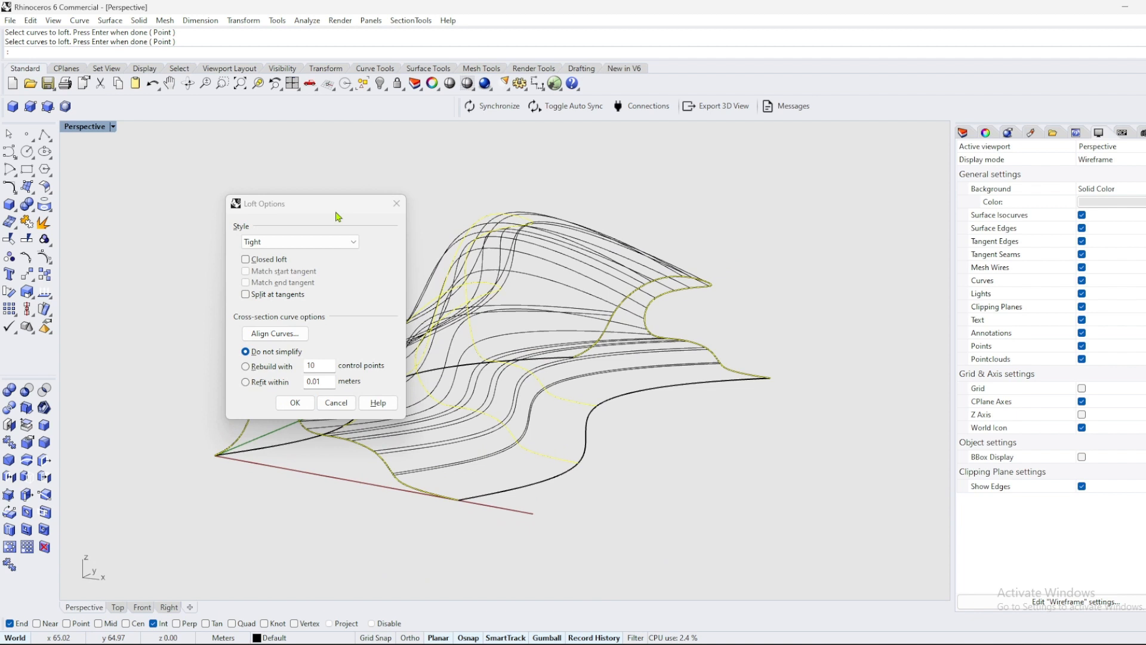
pyautogui.click(300, 241)
pyautogui.click(339, 280)
pyautogui.click(332, 402)
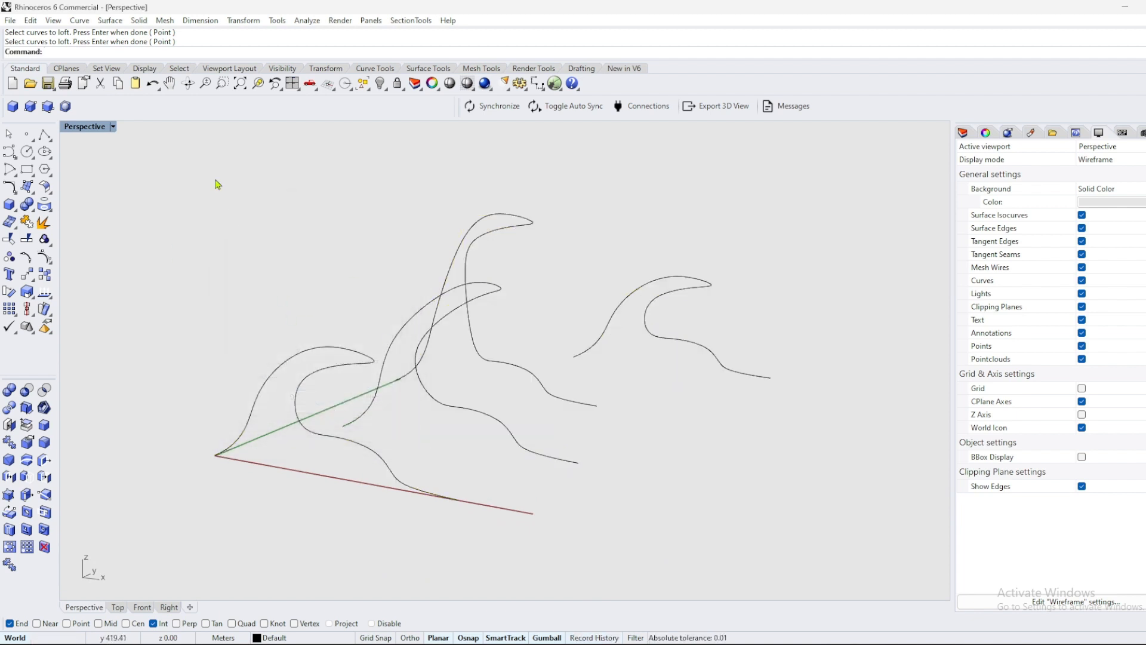
# - Set the Perspective viewport's display mode to Shaded
pyautogui.click(113, 127)
pyautogui.click(89, 174)
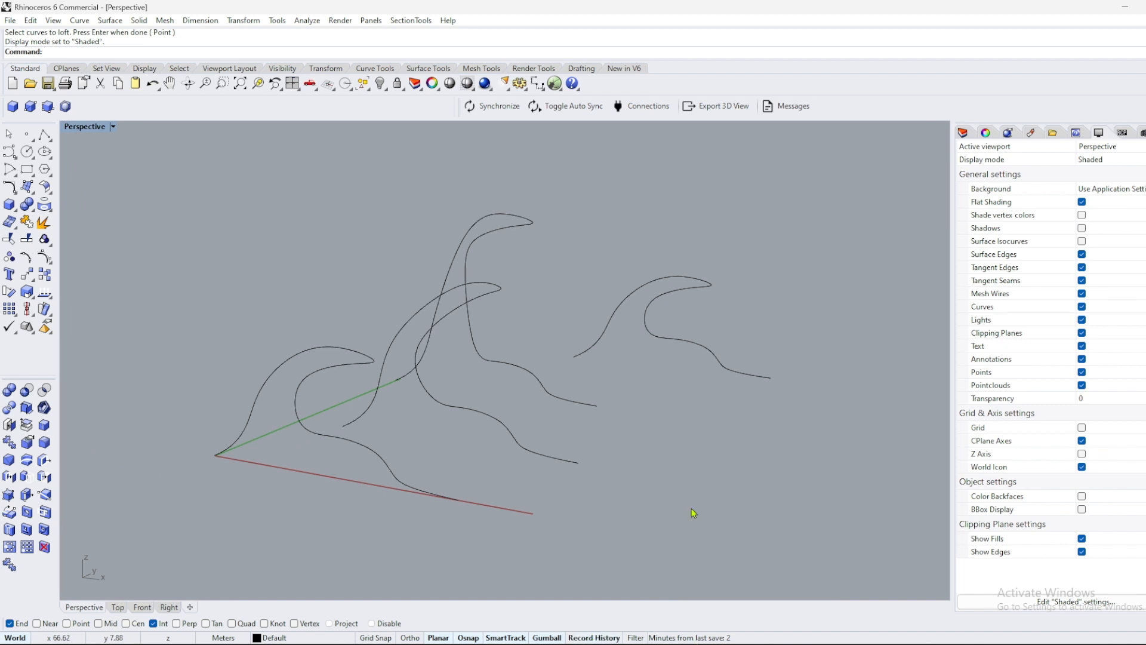
pyautogui.moveTo(691, 508); pyautogui.dragTo(645, 446, button='right')
# - Run Loft through the four wave profile curves, picked in order from the origin to the farthest one
pyautogui.write('oft')
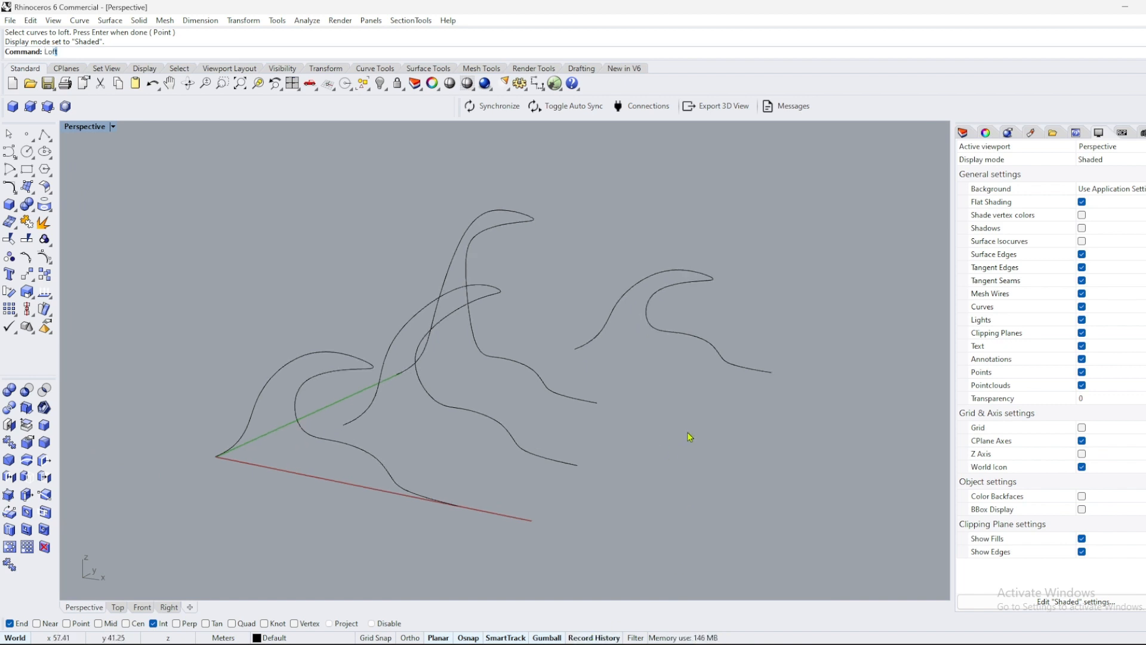
pyautogui.press('Return')
pyautogui.click(385, 463)
pyautogui.click(549, 461)
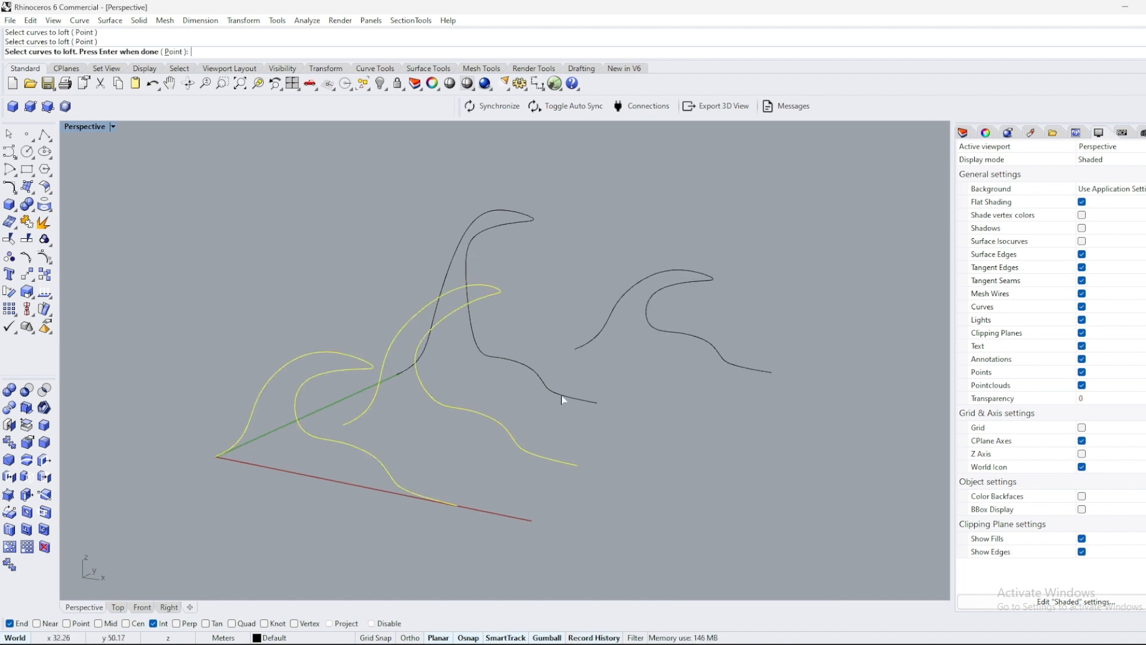
pyautogui.click(588, 401)
pyautogui.press('Return')
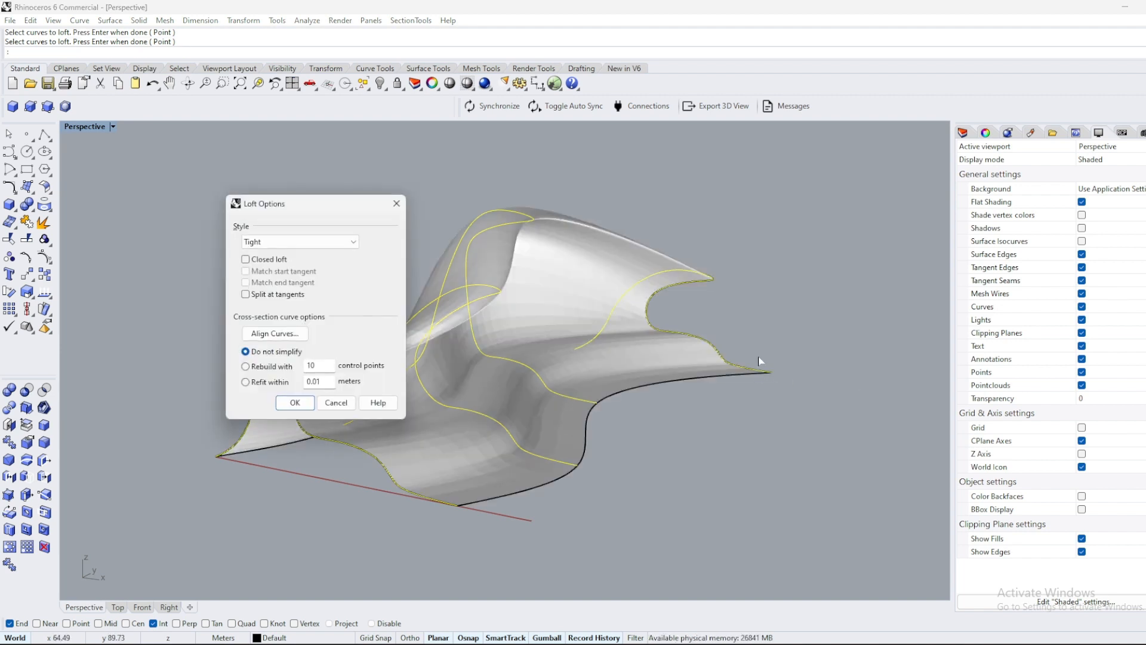
# - Try the Closed loft option on the previewed surface and turn it off again
pyautogui.moveTo(597, 355); pyautogui.dragTo(405, 340, button='right')
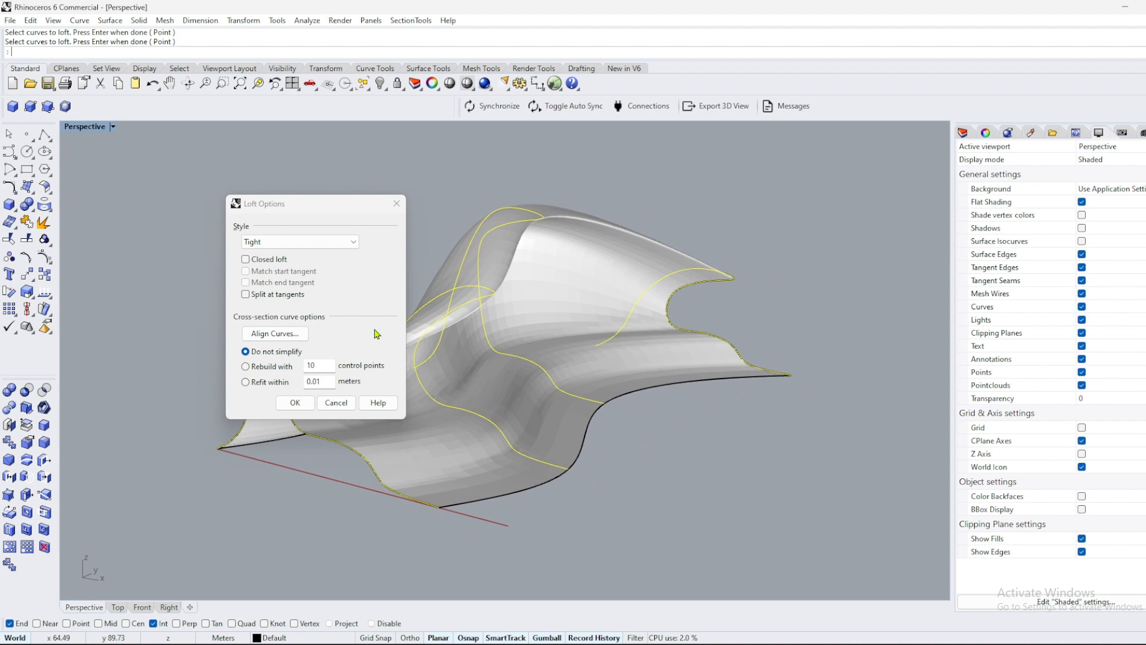
pyautogui.click(245, 259)
pyautogui.moveTo(537, 396); pyautogui.dragTo(529, 403, button='right')
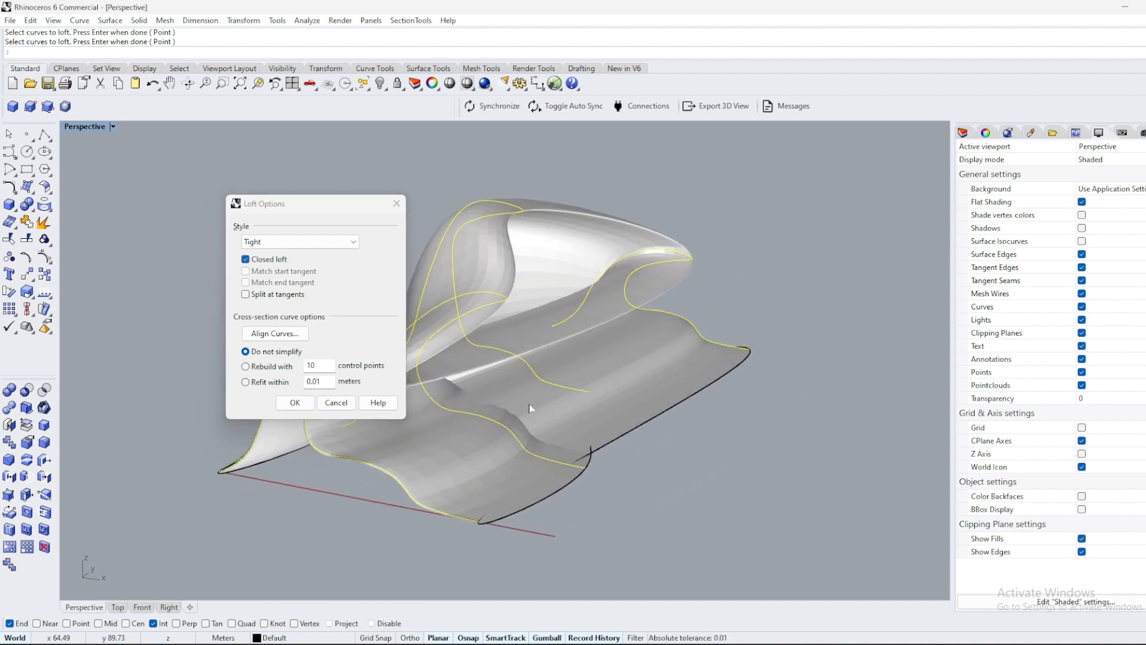
pyautogui.click(245, 259)
# - Compare the Normal and Loose loft styles and set the style to Uniform
pyautogui.click(258, 241)
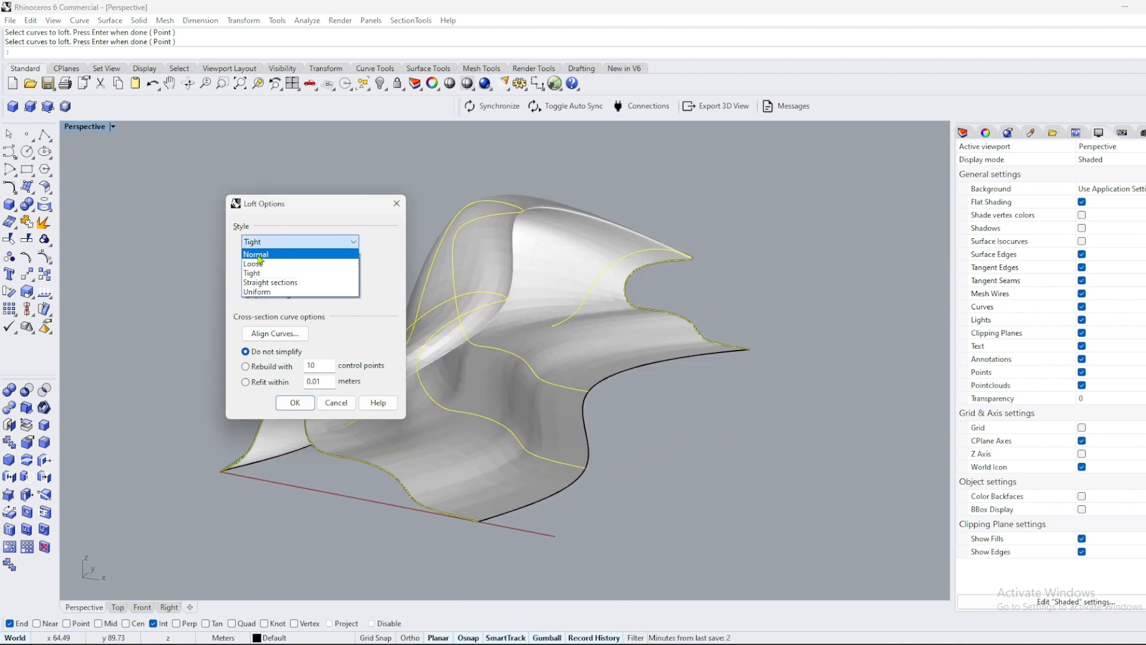
pyautogui.click(257, 254)
pyautogui.click(260, 241)
pyautogui.click(257, 263)
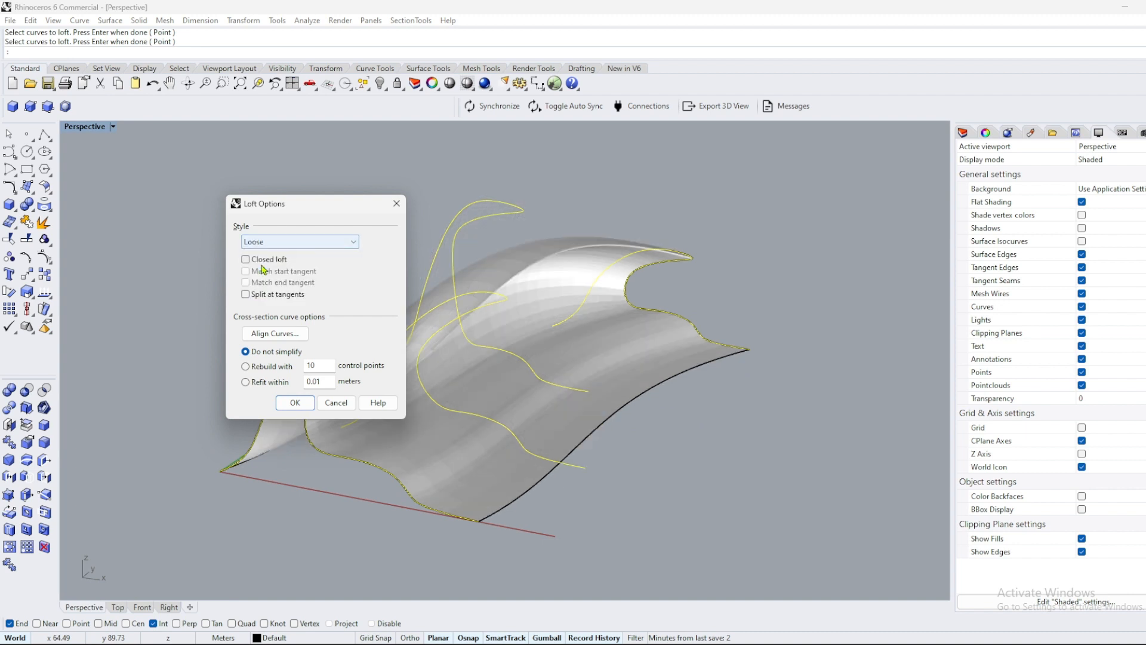
pyautogui.moveTo(661, 345); pyautogui.dragTo(637, 390, button='right')
pyautogui.click(326, 241)
pyautogui.click(275, 292)
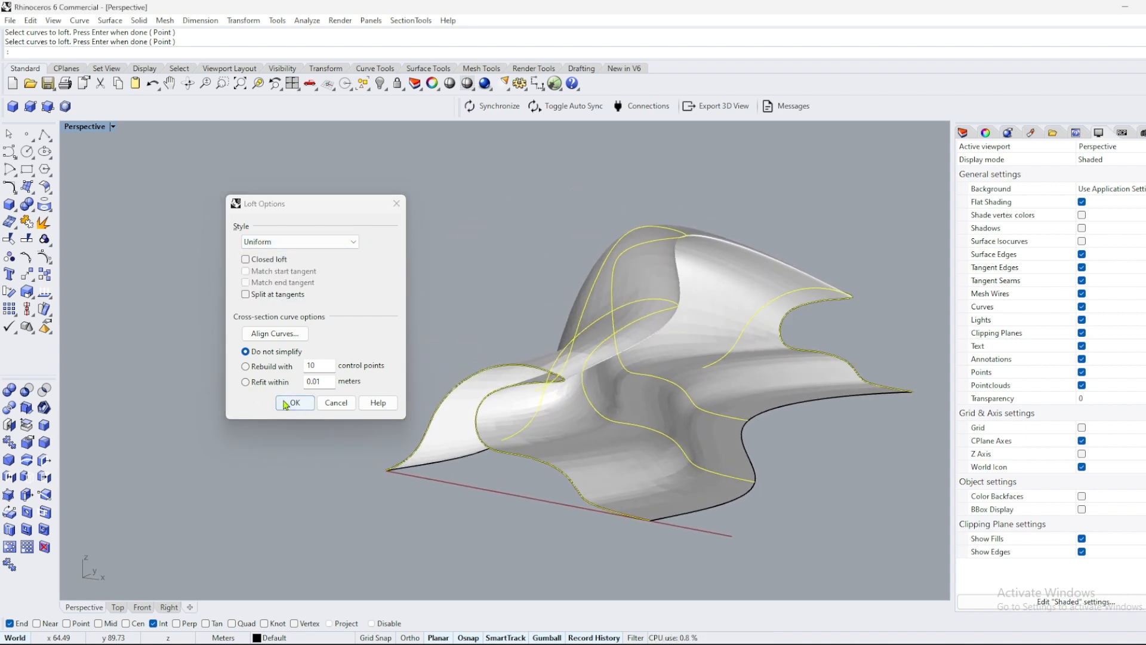
# - Compare the Rebuild and Refit cross-section options, keep Do not simplify, and create the loft
pyautogui.click(245, 366)
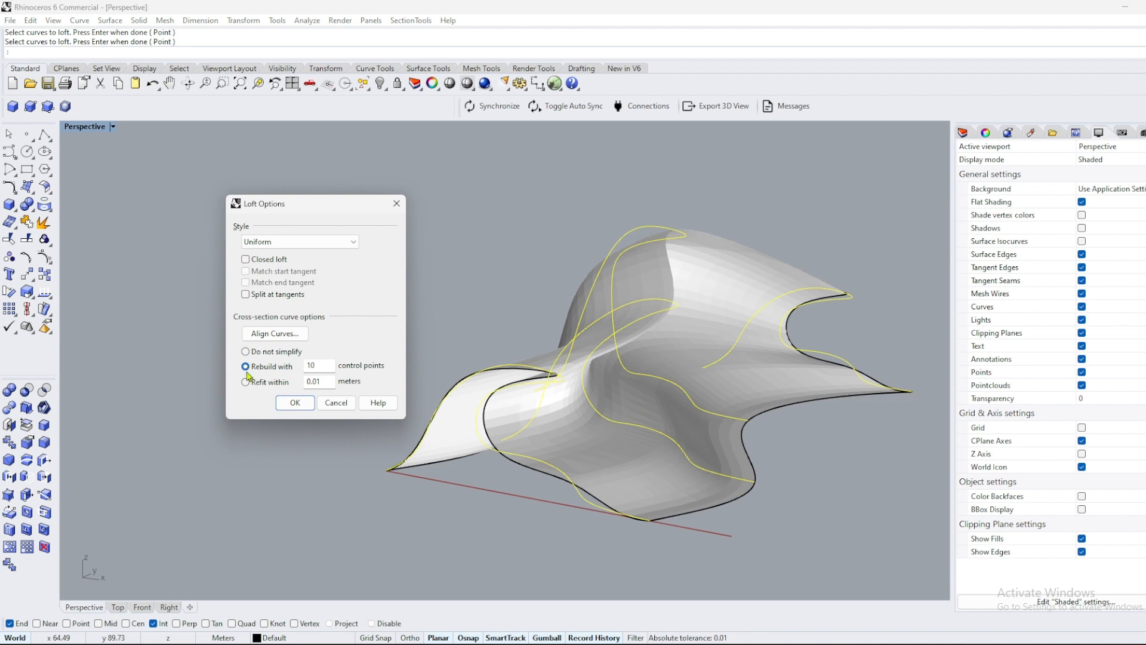
pyautogui.click(247, 385)
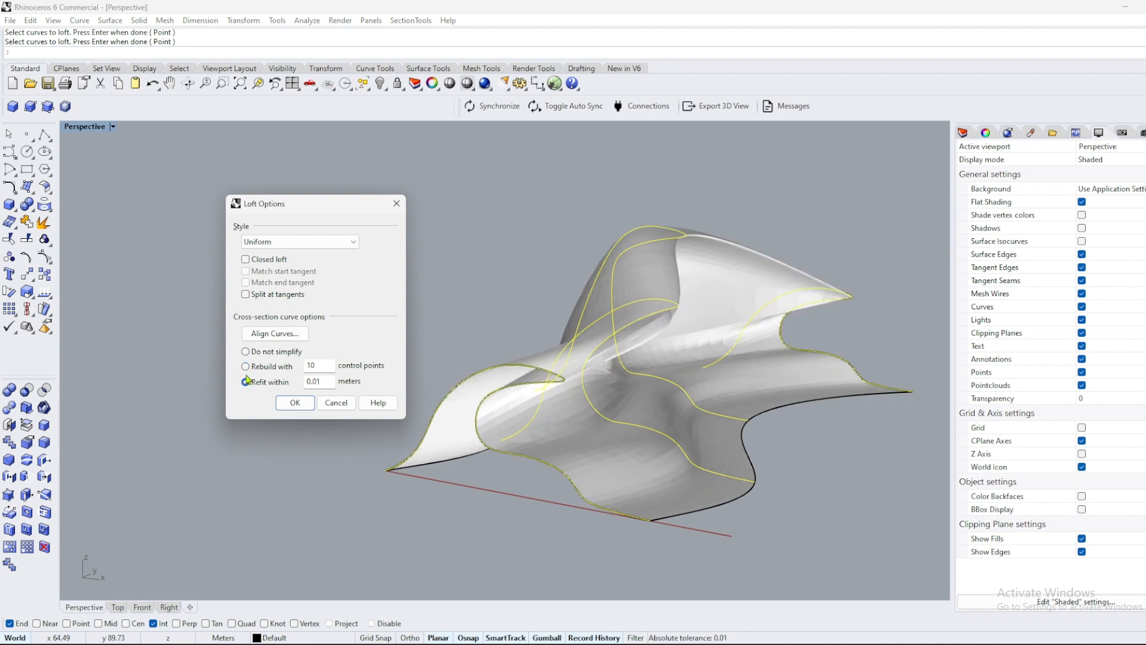
pyautogui.click(245, 366)
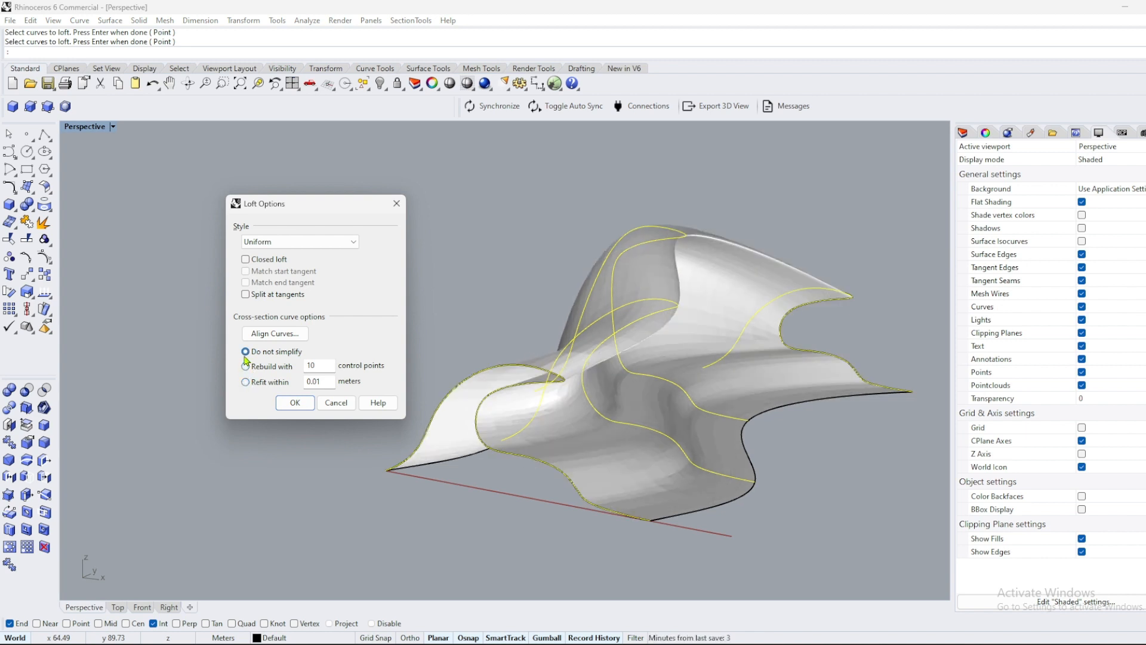
pyautogui.click(287, 409)
# - Reshape the lower part of the second profile curve by raising one control point and moving the next one toward negative X
pyautogui.moveTo(658, 461); pyautogui.dragTo(657, 412, button='right')
pyautogui.scroll(5, 592, 446)
pyautogui.click(544, 426)
pyautogui.click(644, 410)
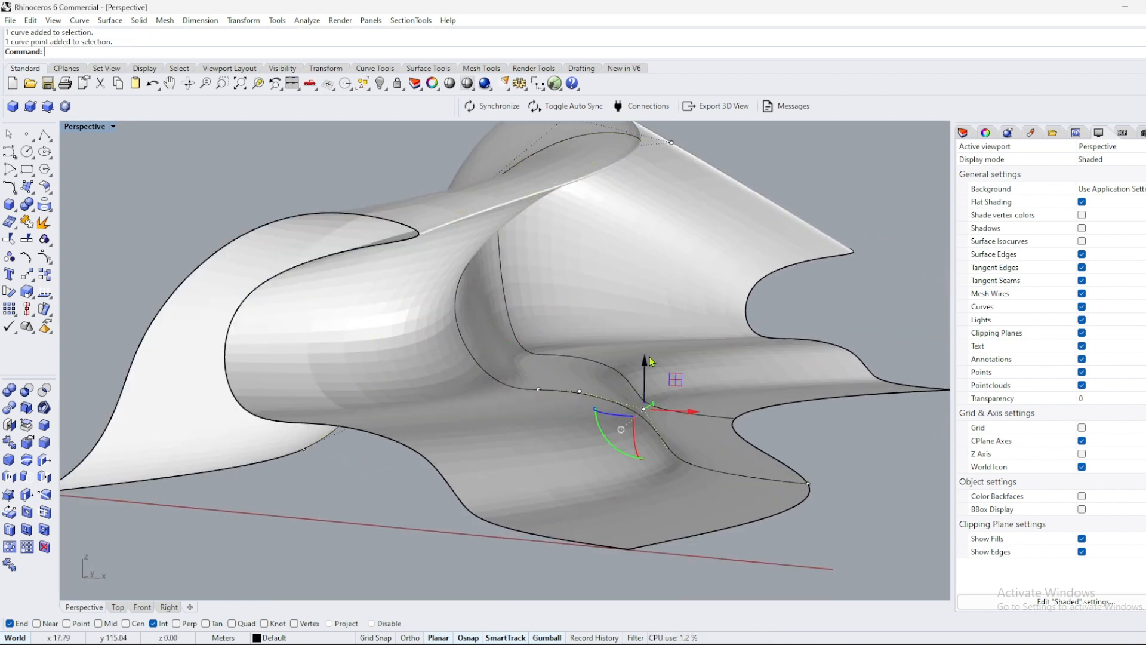
pyautogui.moveTo(655, 412); pyautogui.dragTo(671, 495, button='right')
pyautogui.click(709, 449)
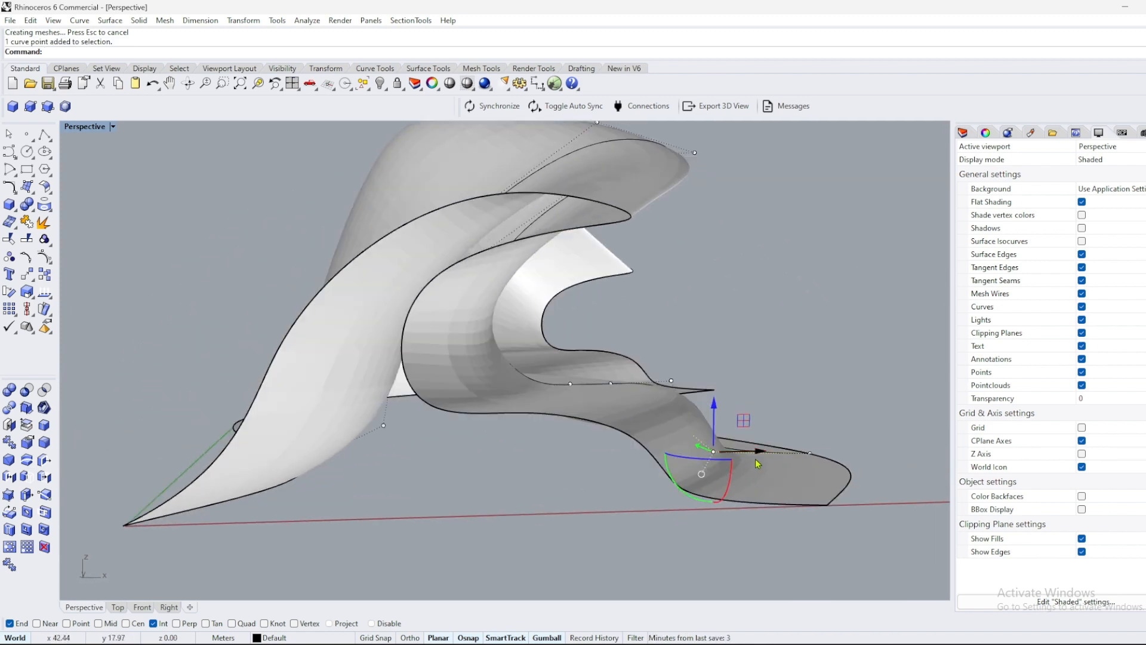
pyautogui.moveTo(761, 452); pyautogui.dragTo(712, 454)
pyautogui.moveTo(740, 463)
pyautogui.mouseDown(button='right')
pyautogui.moveTo(597, 481)
pyautogui.moveTo(768, 443)
pyautogui.moveTo(759, 463)
pyautogui.mouseUp(button='right')
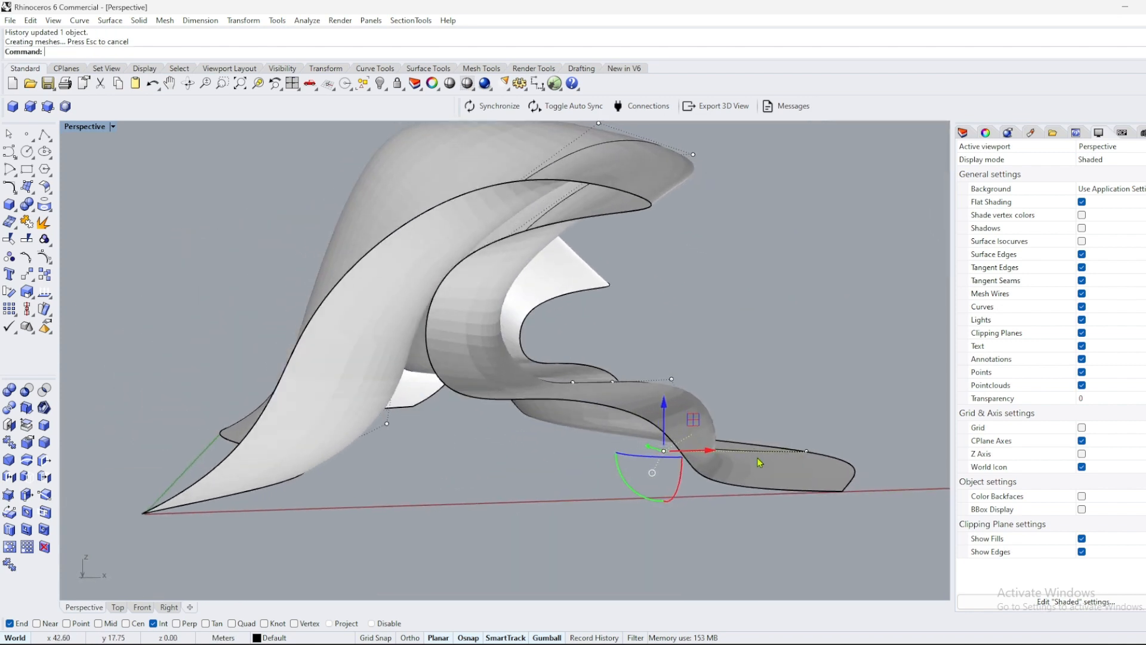
pyautogui.press('Escape')
# - Examine the overall shape of the updated lofted surface from several angles
pyautogui.click(522, 416)
pyautogui.moveTo(547, 448); pyautogui.dragTo(552, 535, button='right')
pyautogui.press('Escape')
pyautogui.click(521, 428)
pyautogui.press('Escape')
pyautogui.scroll(-11, 549, 489)
pyautogui.moveTo(543, 479); pyautogui.dragTo(529, 500, button='right')
pyautogui.scroll(8, 537, 484)
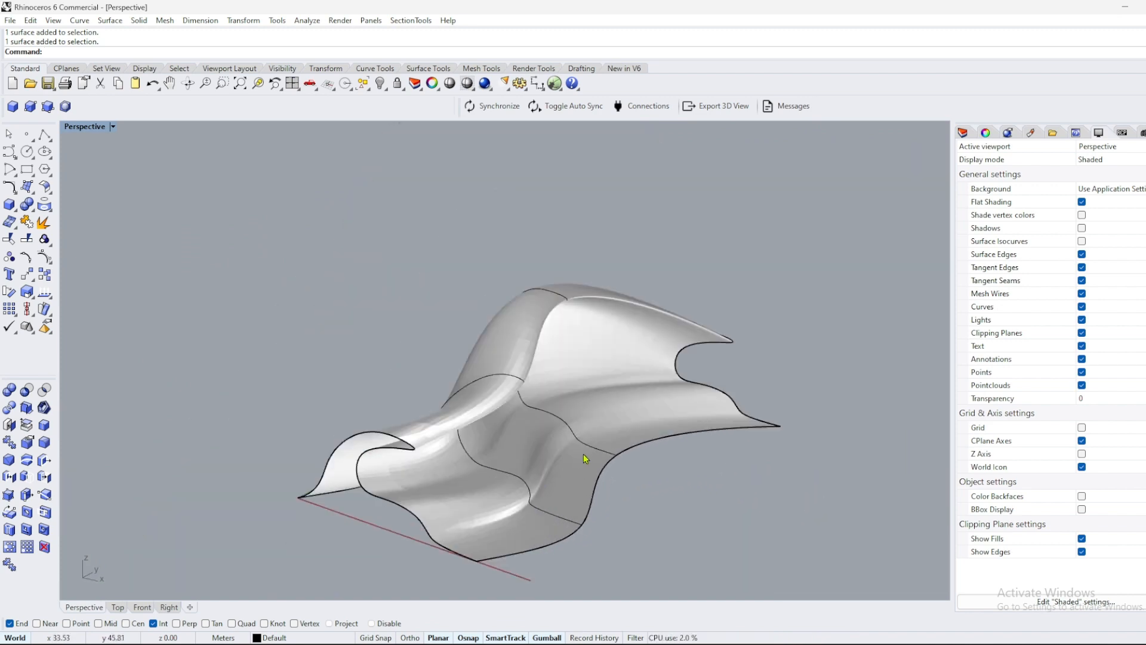
# - Move the control point near the foot of the third profile curve toward negative X
pyautogui.moveTo(595, 452); pyautogui.dragTo(488, 500, button='right')
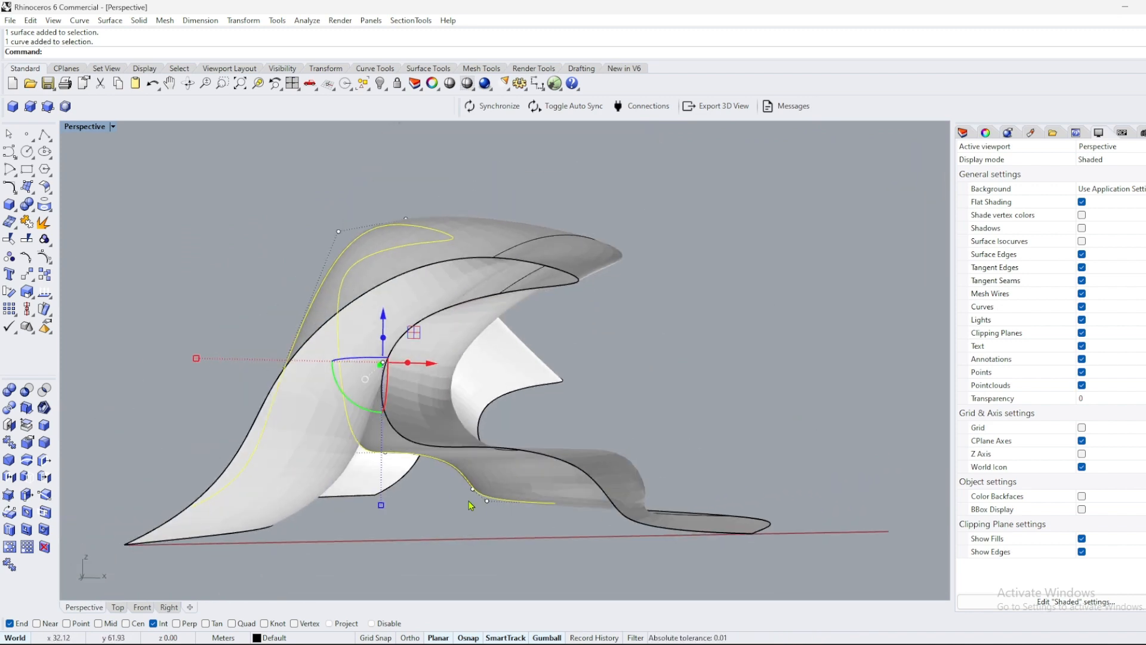
pyautogui.click(488, 500)
pyautogui.moveTo(635, 469); pyautogui.dragTo(570, 497, button='right')
pyautogui.moveTo(599, 473); pyautogui.dragTo(566, 472)
pyautogui.moveTo(566, 480); pyautogui.dragTo(457, 368, button='right')
# - Adjust the height of the control point on the upper back of the third profile curve
pyautogui.click(445, 331)
pyautogui.moveTo(440, 288); pyautogui.dragTo(440, 338)
pyautogui.moveTo(468, 424); pyautogui.dragTo(426, 400, button='right')
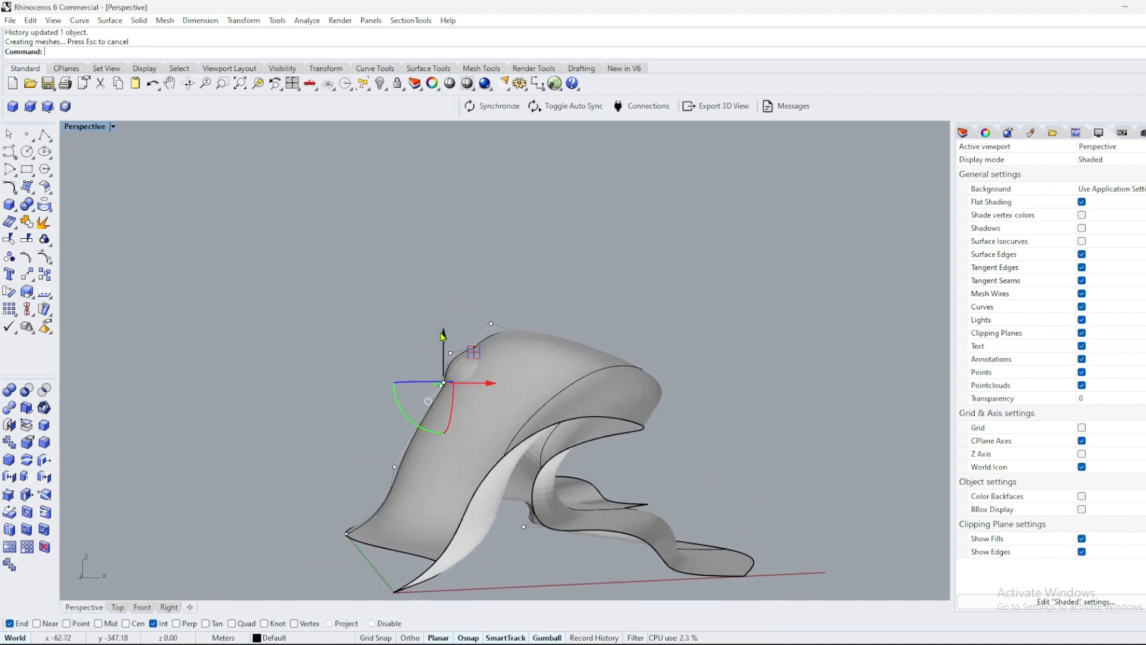
pyautogui.moveTo(440, 318); pyautogui.dragTo(440, 318)
# - Switch to Ghosted display and lower two neighbouring control points on the inner profile curve where the surface bends below its crest
pyautogui.moveTo(575, 441); pyautogui.dragTo(504, 432, button='right')
pyautogui.hotkey('ctrl', 'alt', 'g')
pyautogui.scroll(8, 514, 418)
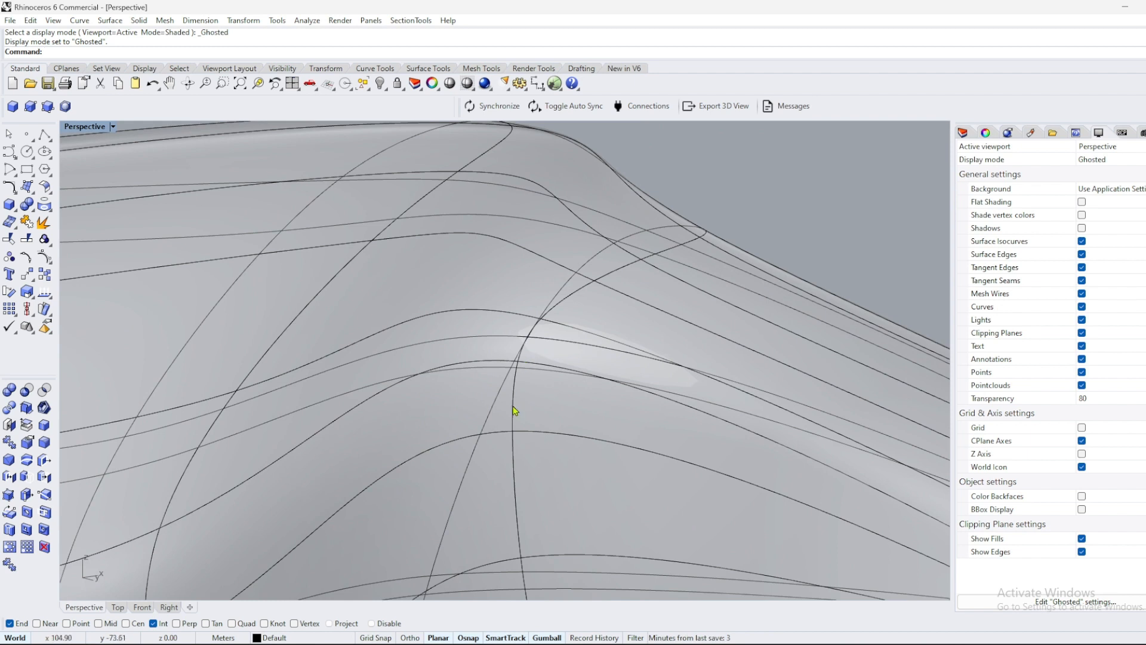
pyautogui.click(514, 410)
pyautogui.click(552, 447)
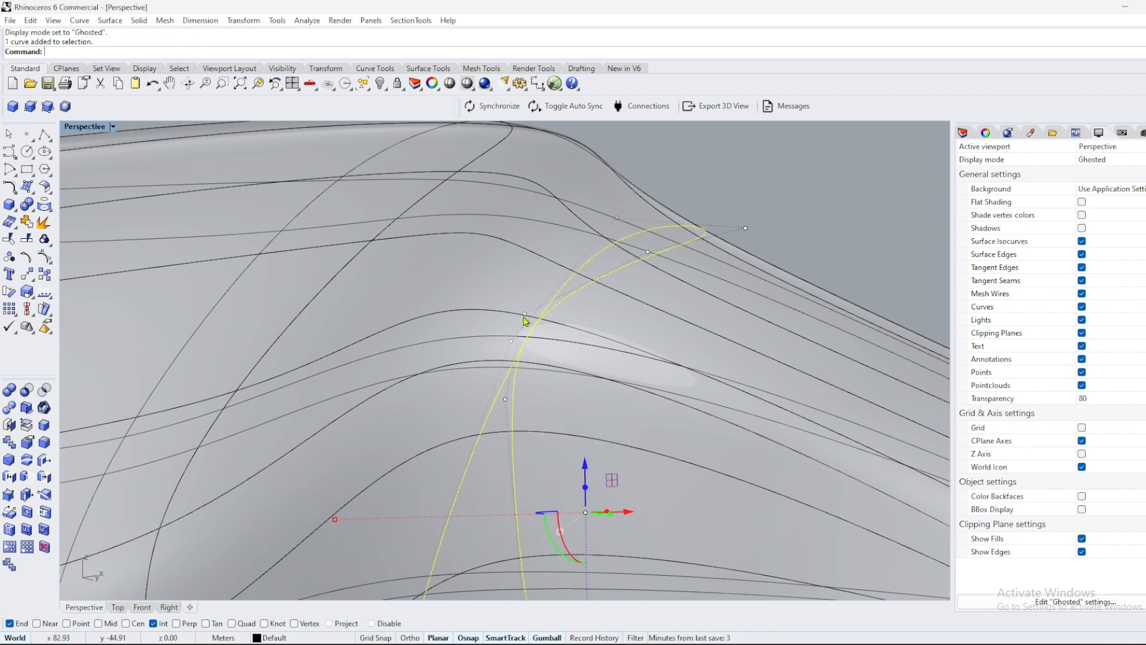
pyautogui.click(524, 319)
pyautogui.click(565, 354)
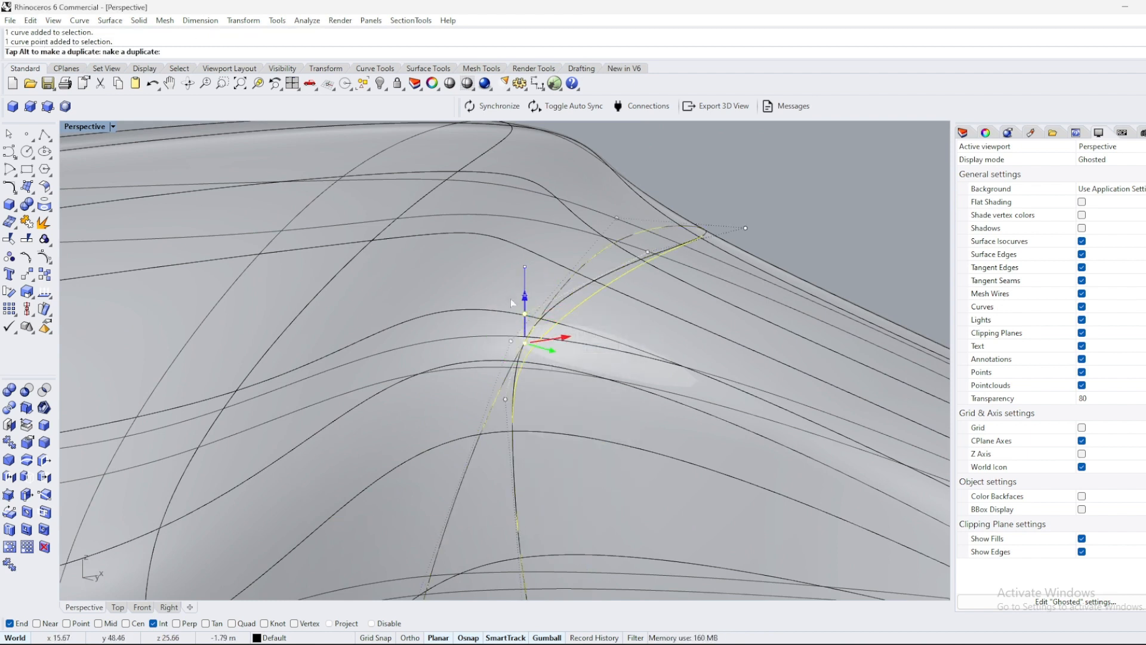
pyautogui.moveTo(505, 342); pyautogui.dragTo(529, 428)
pyautogui.click(506, 399)
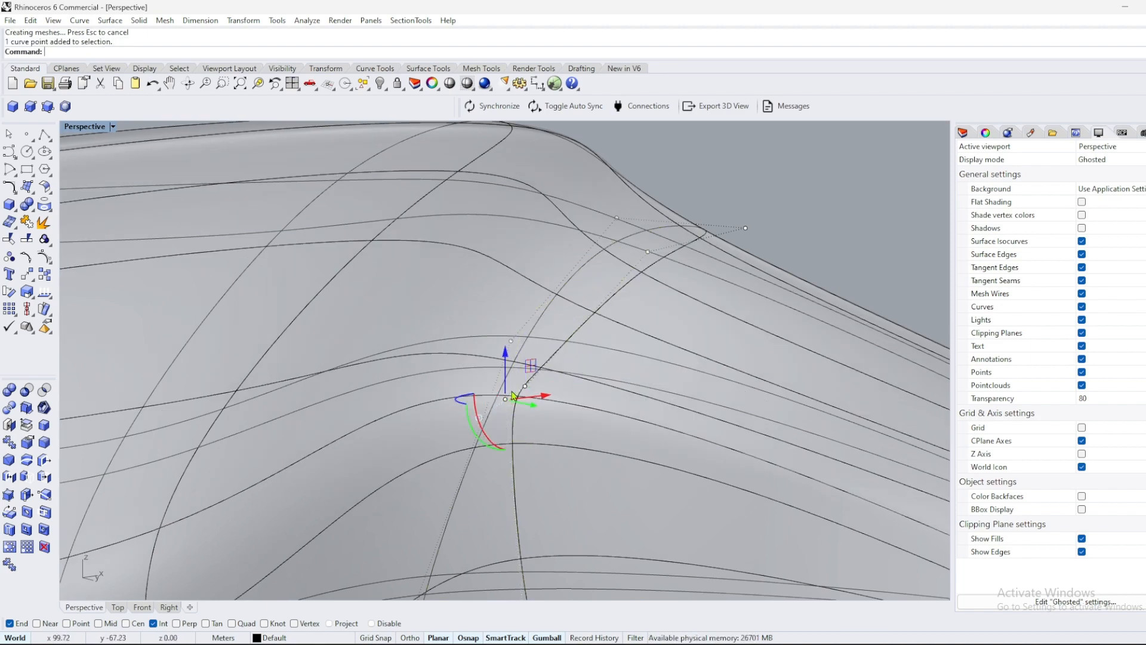
pyautogui.moveTo(503, 359); pyautogui.dragTo(495, 470)
# - Raise the control point at the crest end of the same inner profile curve
pyautogui.scroll(-5, 589, 394)
pyautogui.moveTo(589, 394); pyautogui.dragTo(615, 457, button='right')
pyautogui.click(652, 296)
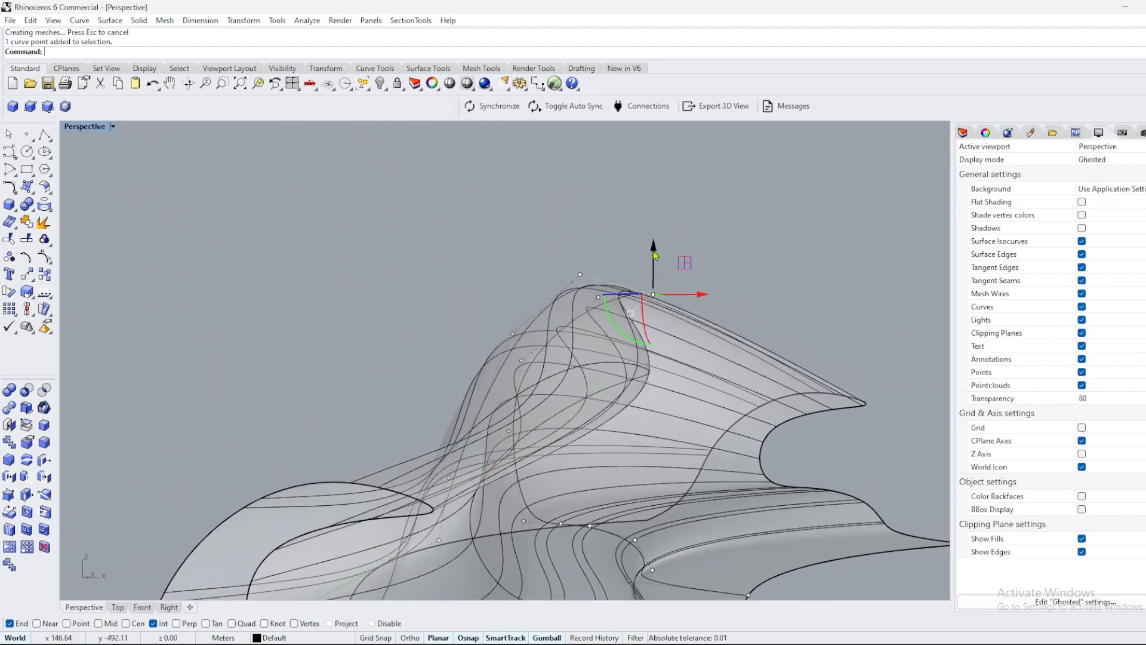
pyautogui.moveTo(654, 255); pyautogui.dragTo(654, 222)
# - Select the far-end profile curve and adjust the control points on its upper part
pyautogui.moveTo(692, 301); pyautogui.dragTo(744, 418, button='right')
pyautogui.scroll(-5, 575, 423)
pyautogui.scroll(8, 744, 419)
pyautogui.scroll(-7, 620, 411)
pyautogui.scroll(7, 624, 424)
pyautogui.moveTo(582, 401); pyautogui.dragTo(642, 401, button='right')
pyautogui.scroll(-4, 624, 424)
pyautogui.click(445, 392)
pyautogui.click(492, 425)
pyautogui.click(560, 359)
pyautogui.moveTo(607, 360); pyautogui.dragTo(599, 360)
pyautogui.click(598, 374)
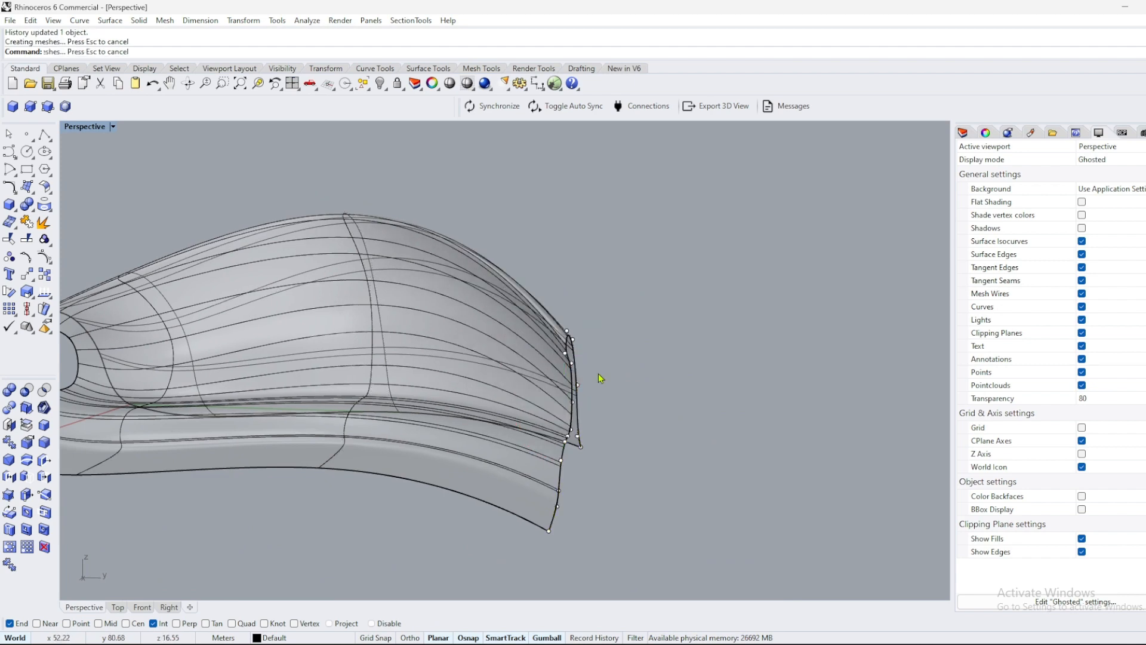
# - Flatten the far-end profile curve by deleting its raised upper control points one after another
pyautogui.moveTo(598, 374); pyautogui.dragTo(526, 389, button='right')
pyautogui.click(415, 369)
pyautogui.press('Delete')
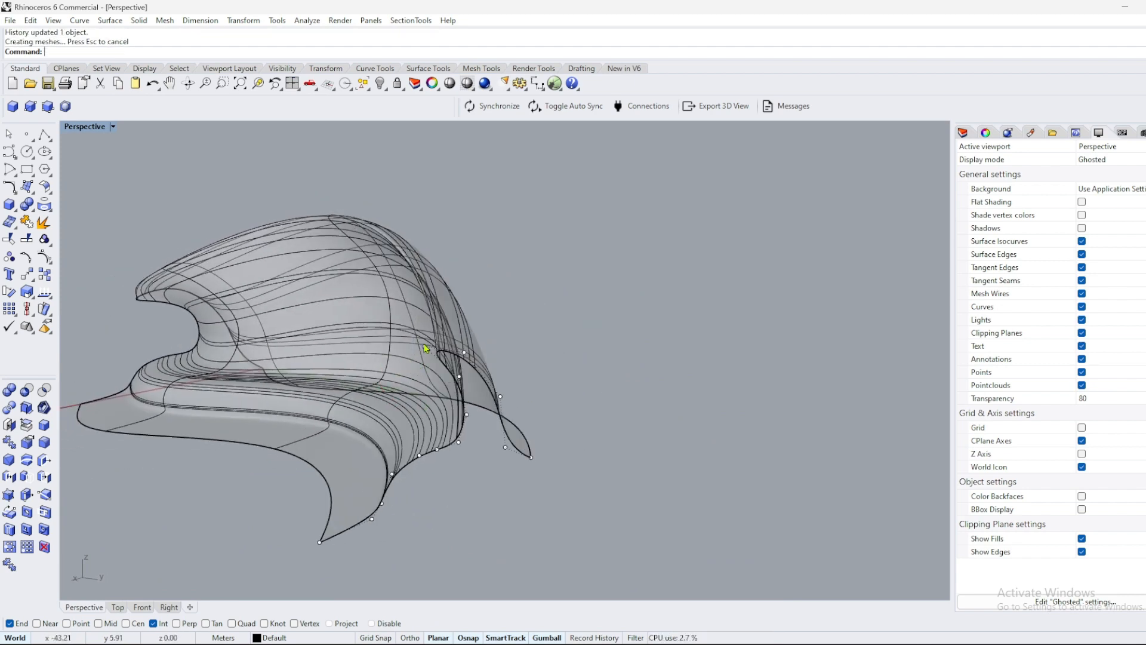
pyautogui.click(424, 346)
pyautogui.press('Delete')
pyautogui.scroll(3, 468, 388)
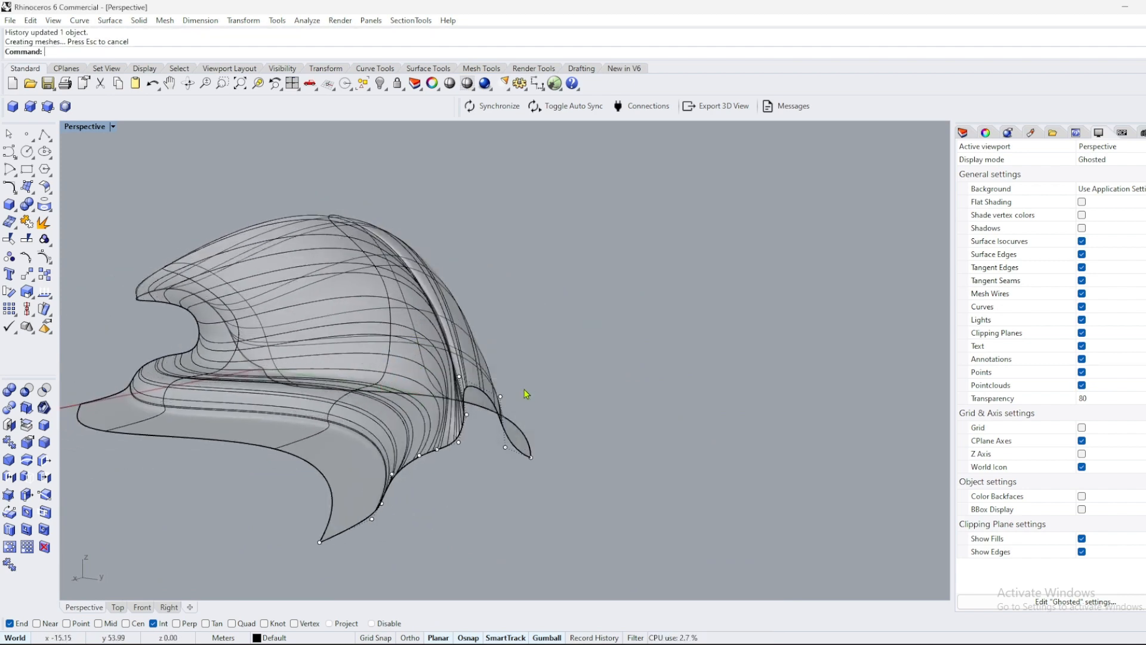
pyautogui.click(460, 375)
pyautogui.press('Delete')
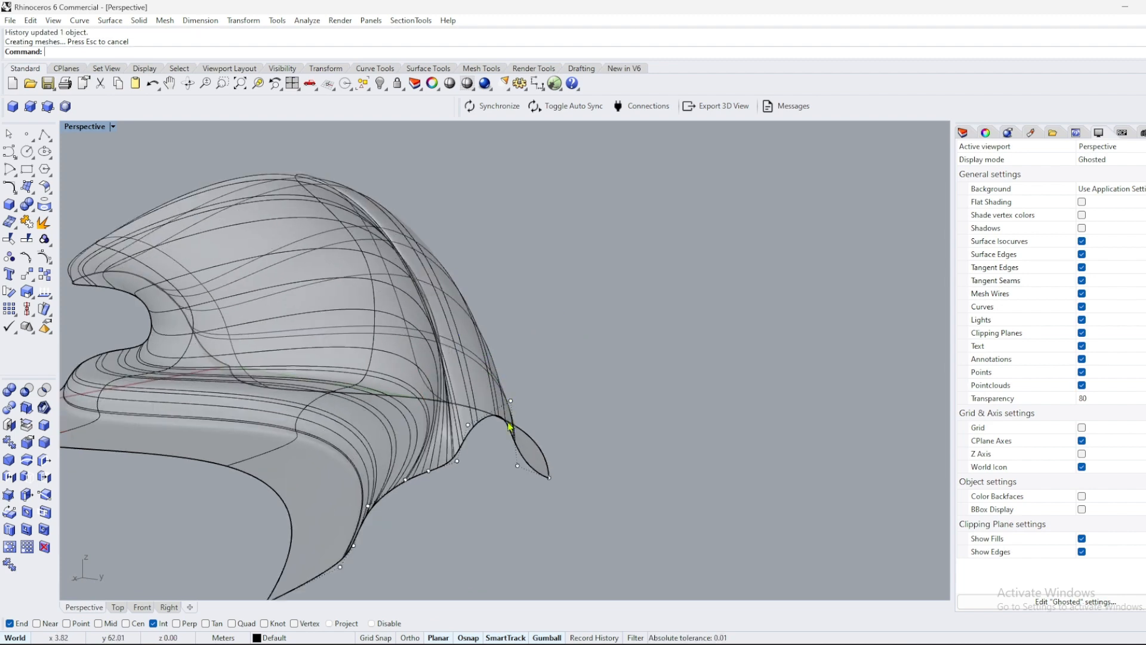
pyautogui.click(513, 401)
pyautogui.press('Delete')
pyautogui.scroll(-2, 583, 417)
pyautogui.moveTo(583, 417); pyautogui.dragTo(521, 456, button='right')
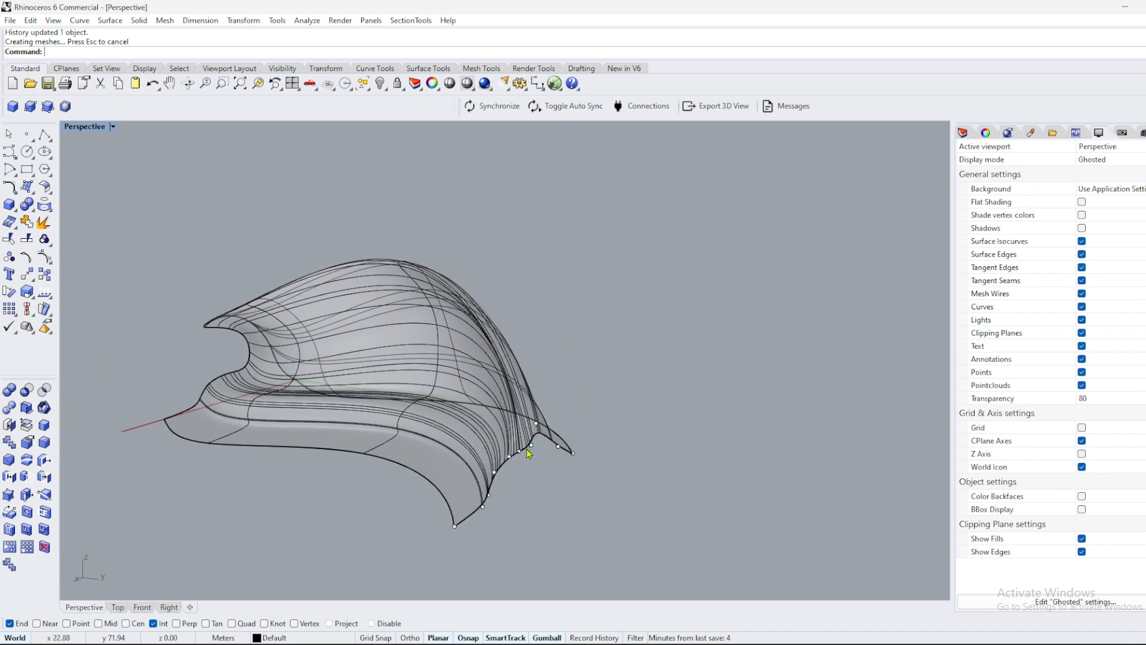
pyautogui.scroll(3, 536, 470)
pyautogui.scroll(-3, 535, 470)
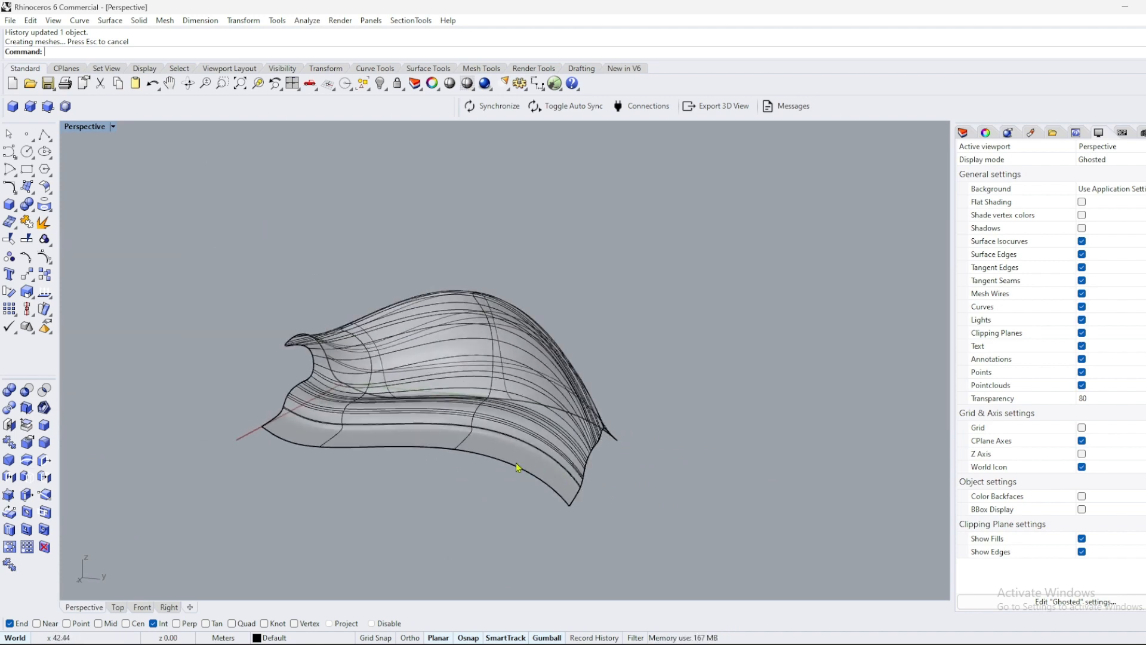
# - Select the first profile curve at the near end and delete the group of control points forming its upper overhang
pyautogui.scroll(-2, 516, 448)
pyautogui.moveTo(464, 451); pyautogui.dragTo(490, 462, button='right')
pyautogui.scroll(5, 342, 413)
pyautogui.click(318, 405)
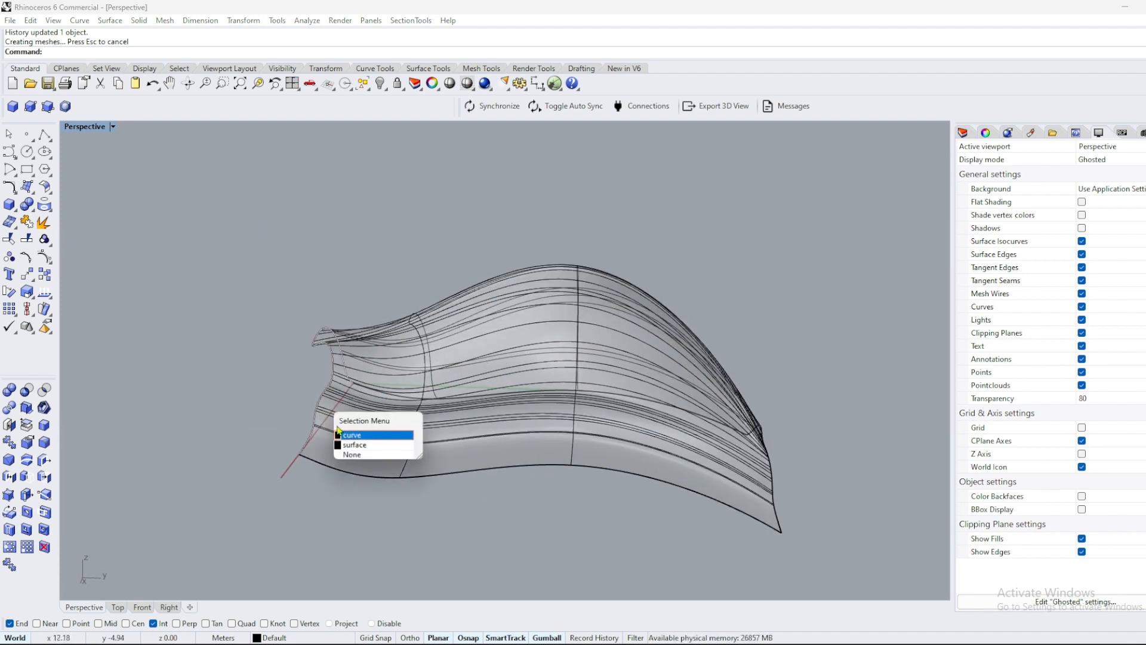
pyautogui.click(357, 435)
pyautogui.moveTo(357, 439); pyautogui.dragTo(437, 358, button='right')
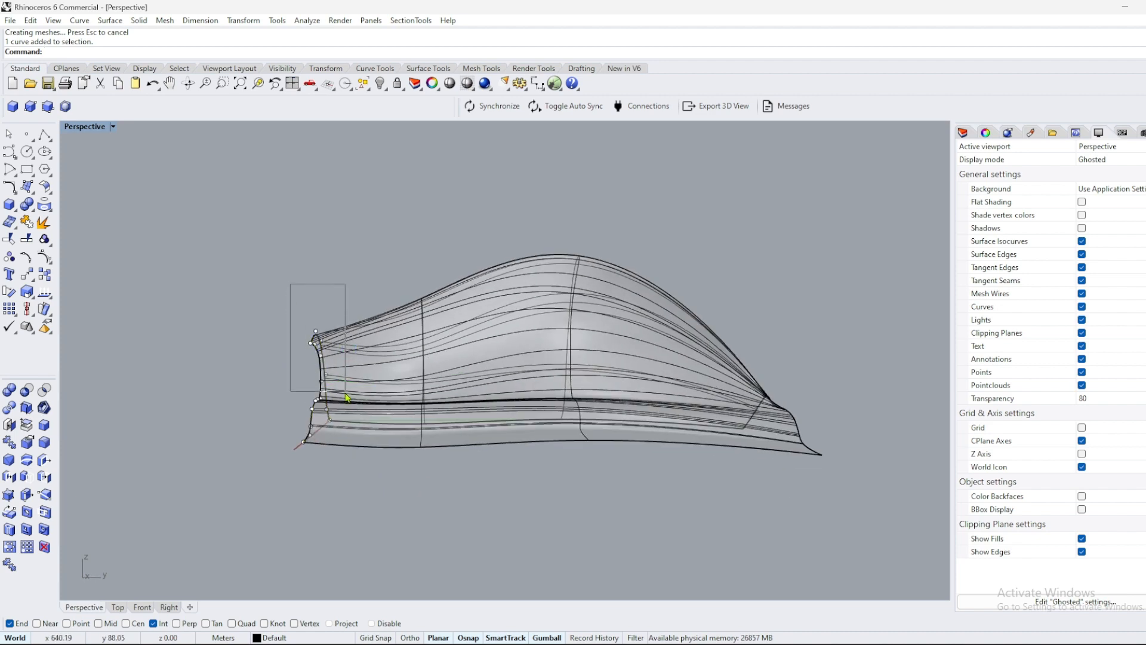
pyautogui.moveTo(346, 397); pyautogui.dragTo(345, 393)
pyautogui.press('Delete')
# - Smooth the first profile curve by deleting two more control points along its falling side
pyautogui.moveTo(322, 402); pyautogui.dragTo(489, 473, button='right')
pyautogui.scroll(6, 490, 473)
pyautogui.click(496, 451)
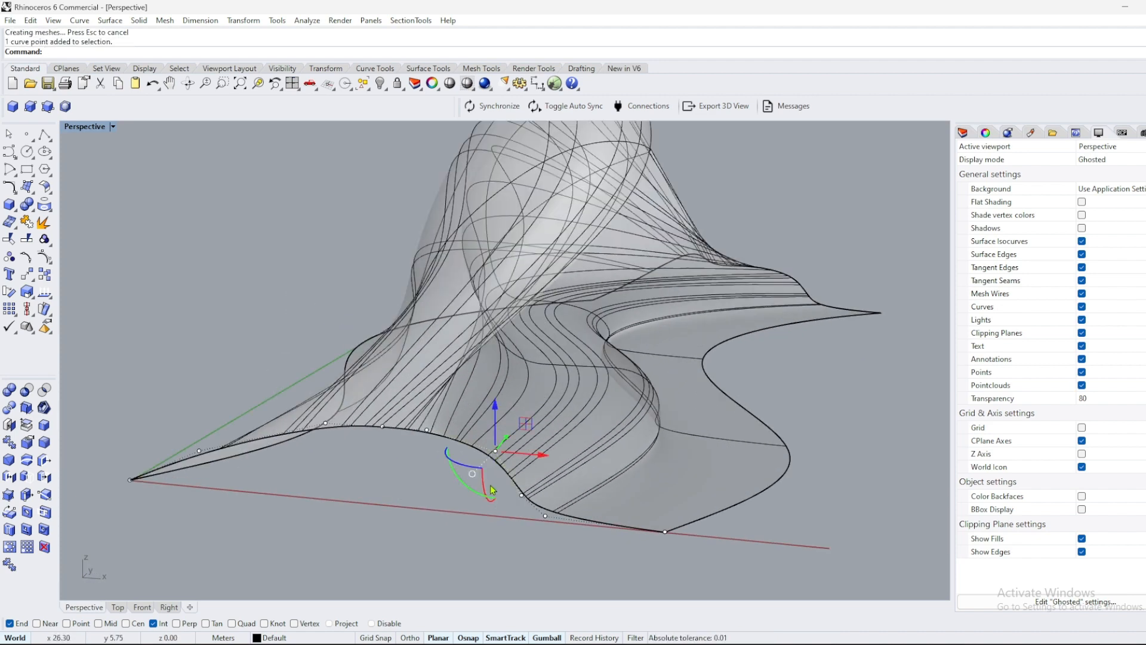
pyautogui.press('Delete')
pyautogui.scroll(-7, 612, 466)
pyautogui.moveTo(613, 468); pyautogui.dragTo(511, 476, button='right')
pyautogui.scroll(4, 632, 484)
pyautogui.click(558, 467)
pyautogui.press('Delete')
pyautogui.scroll(-5, 586, 467)
# - Rebuild the first profile curve with 10 points and degree 3
pyautogui.scroll(4, 510, 476)
pyautogui.click(540, 495)
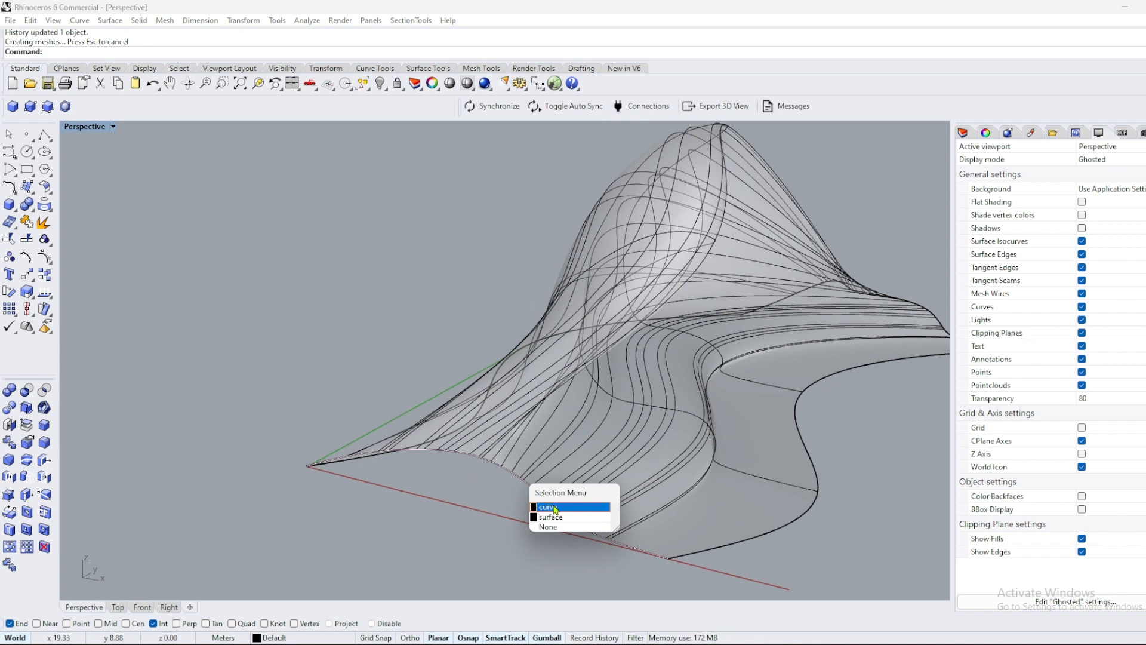
pyautogui.click(555, 508)
pyautogui.press('Return')
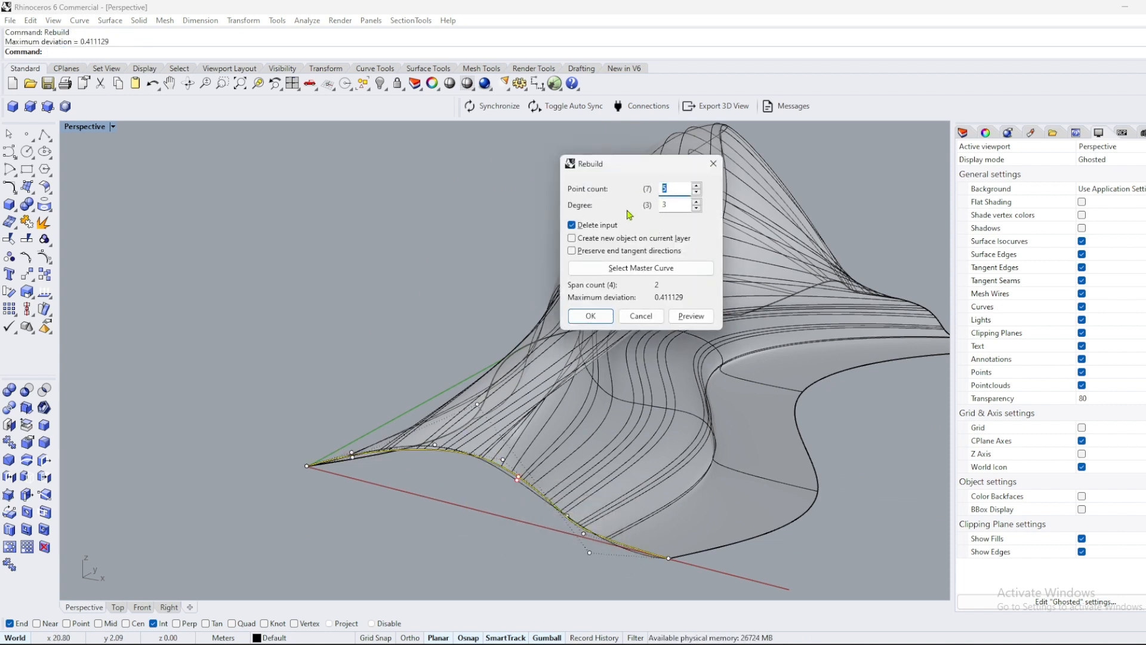
pyautogui.click(603, 319)
# - Rebuild the second profile curve with 10 points and degree 3, deleting the input
pyautogui.moveTo(604, 358); pyautogui.dragTo(593, 392, button='right')
pyautogui.moveTo(567, 385); pyautogui.dragTo(564, 387, button='right')
pyautogui.click(558, 392)
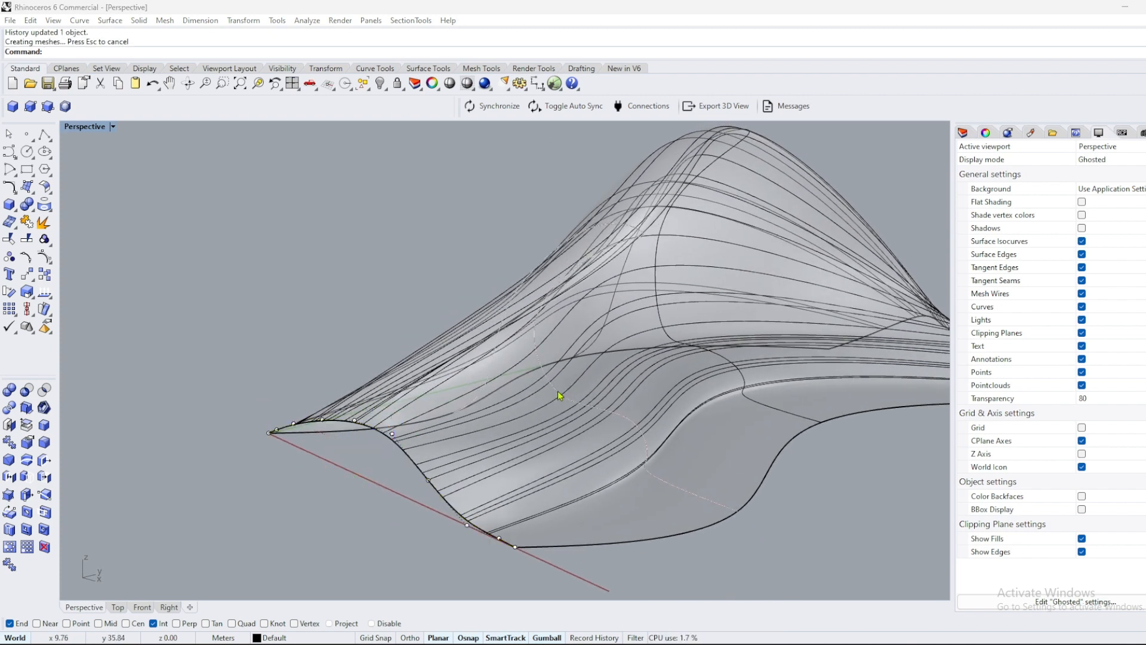
pyautogui.click(599, 423)
pyautogui.rightClick(601, 421)
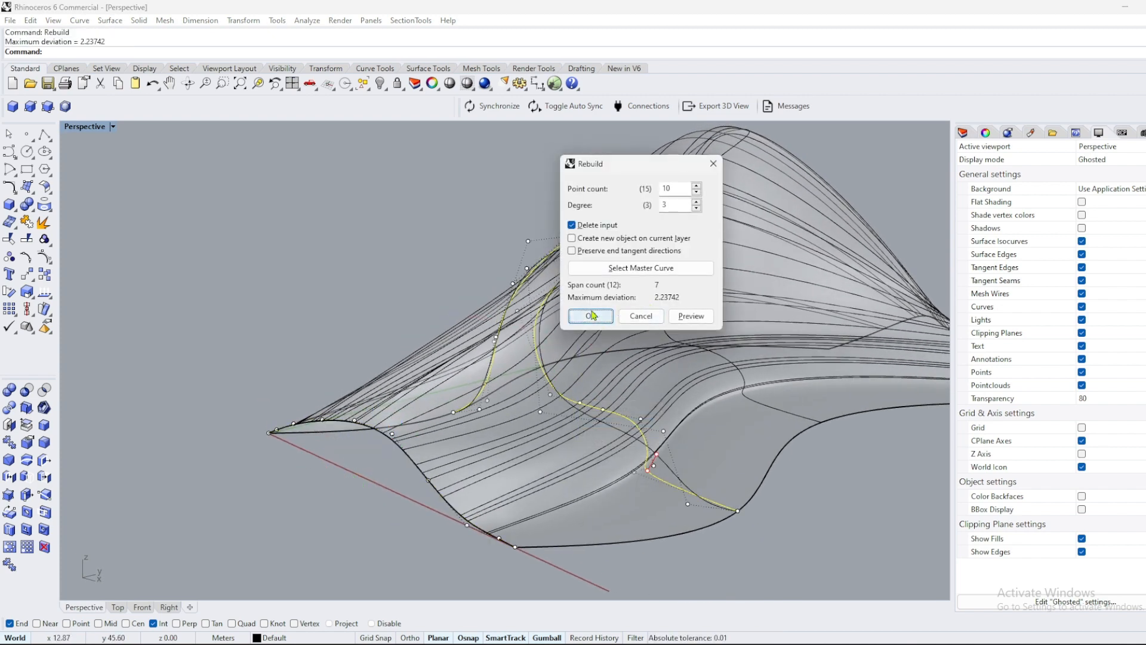
pyautogui.click(591, 315)
# - Rebuild the third profile curve with 10 points and degree 3, deleting the input
pyautogui.moveTo(629, 332); pyautogui.dragTo(574, 333, button='right')
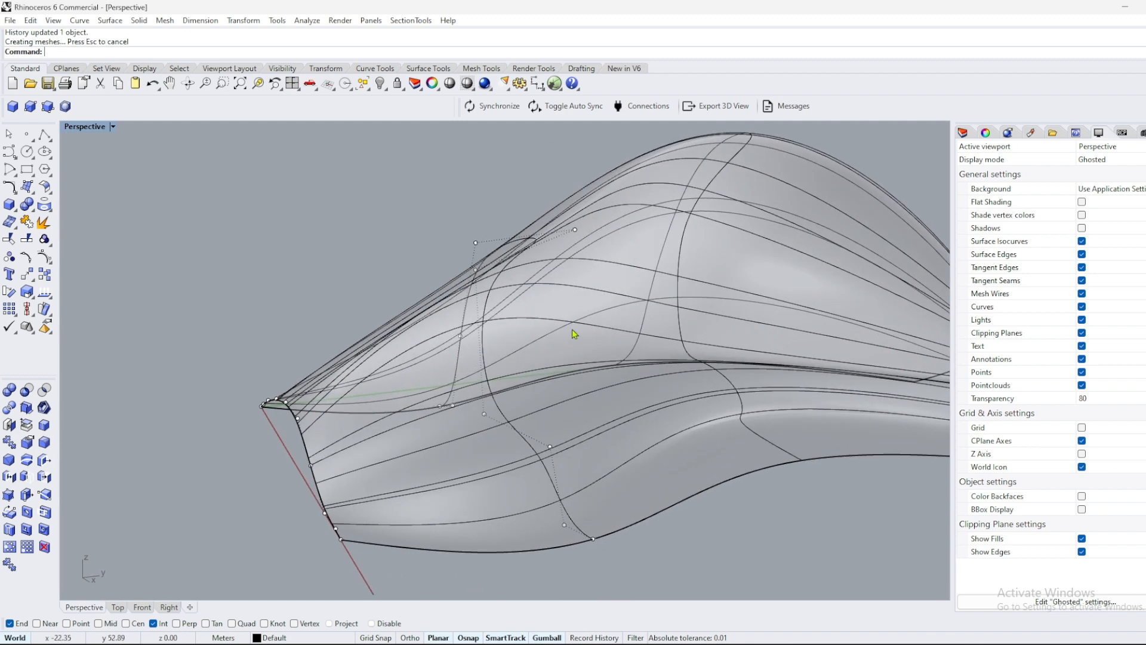
pyautogui.click(680, 334)
pyautogui.click(716, 367)
pyautogui.rightClick(717, 364)
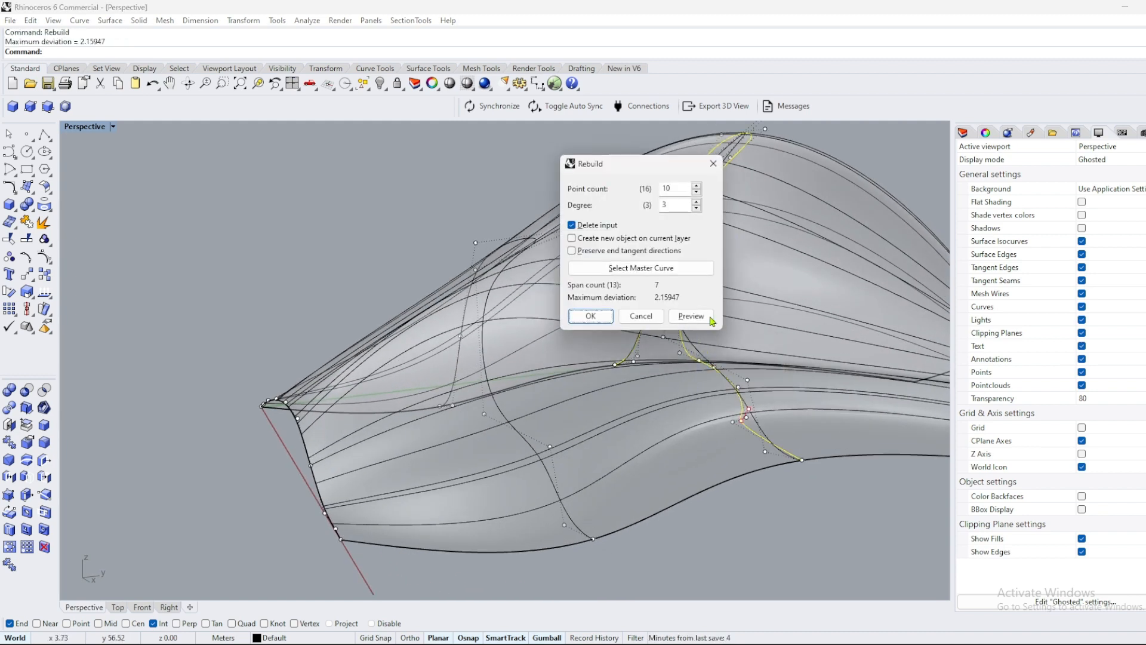
pyautogui.click(597, 318)
# - Rebuild the far-end profile curve with 10 points and degree 3, deleting the input
pyautogui.scroll(-6, 545, 318)
pyautogui.scroll(7, 805, 391)
pyautogui.click(755, 368)
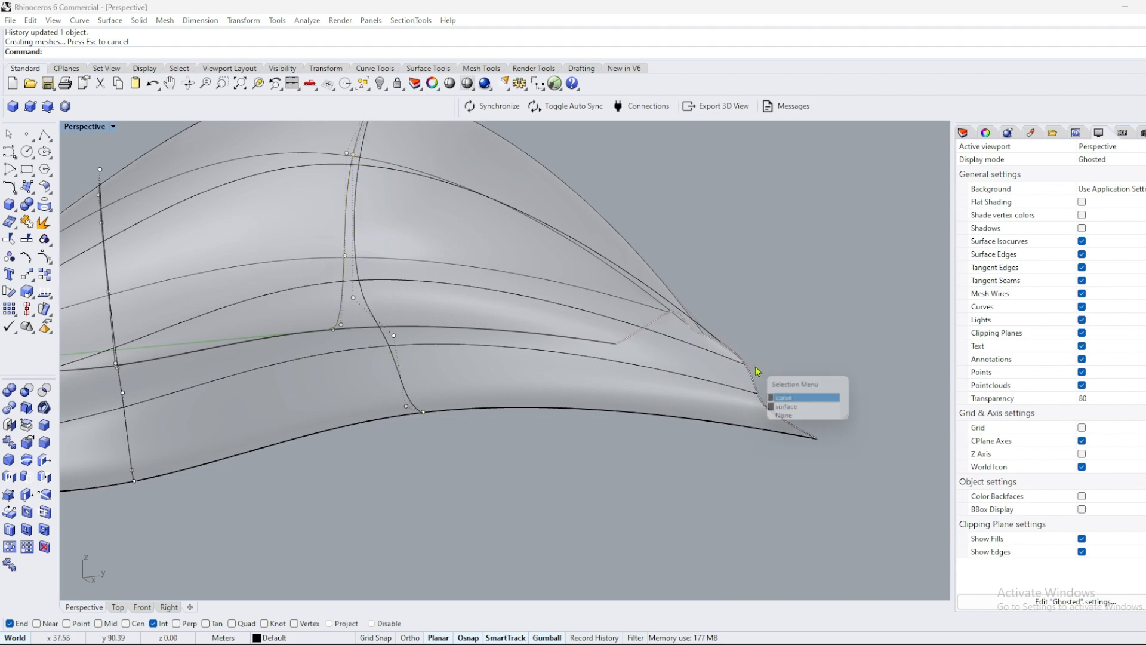
pyautogui.click(786, 400)
pyautogui.rightClick(776, 380)
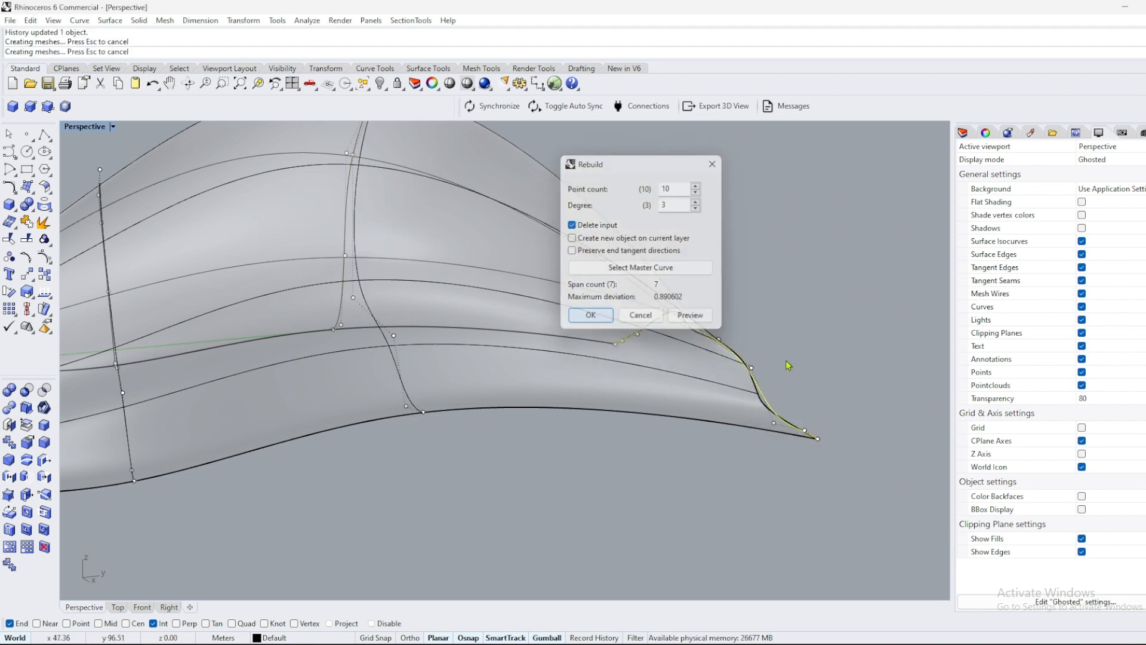
pyautogui.click(599, 314)
# - Clear the selection, switch the viewport to Shaded display and inspect the surface lofted through the rebuilt curves
pyautogui.scroll(-5, 776, 380)
pyautogui.moveTo(775, 379)
pyautogui.mouseDown(button='right')
pyautogui.moveTo(341, 325)
pyautogui.moveTo(599, 366)
pyautogui.moveTo(596, 384)
pyautogui.mouseUp(button='right')
pyautogui.scroll(-4, 598, 366)
pyautogui.scroll(6, 403, 268)
pyautogui.press('Escape')
pyautogui.hotkey('ctrl', 'alt', 's')
pyautogui.moveTo(420, 312)
pyautogui.mouseDown(button='right')
pyautogui.moveTo(514, 327)
pyautogui.moveTo(511, 373)
pyautogui.moveTo(594, 352)
pyautogui.moveTo(519, 365)
pyautogui.moveTo(491, 356)
pyautogui.mouseUp(button='right')
pyautogui.scroll(-4, 512, 373)
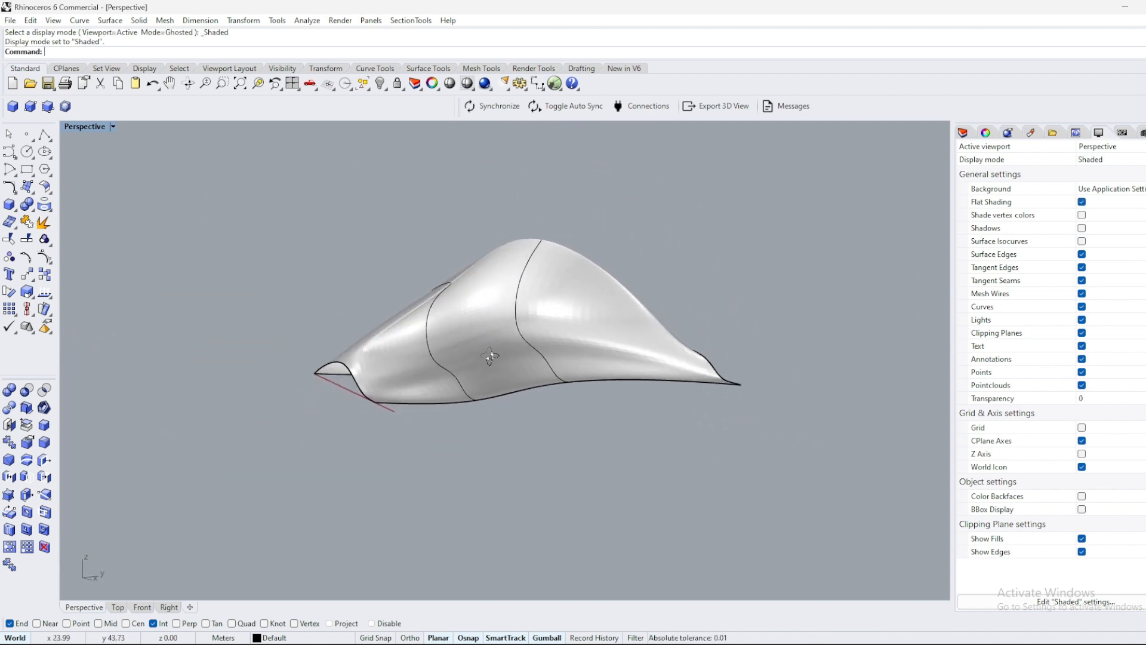
pyautogui.scroll(6, 448, 312)
pyautogui.moveTo(455, 318); pyautogui.dragTo(475, 298, button='right')
# - Raise the crest control point of the second profile curve and shift it toward negative X
pyautogui.click(476, 293)
pyautogui.click(516, 301)
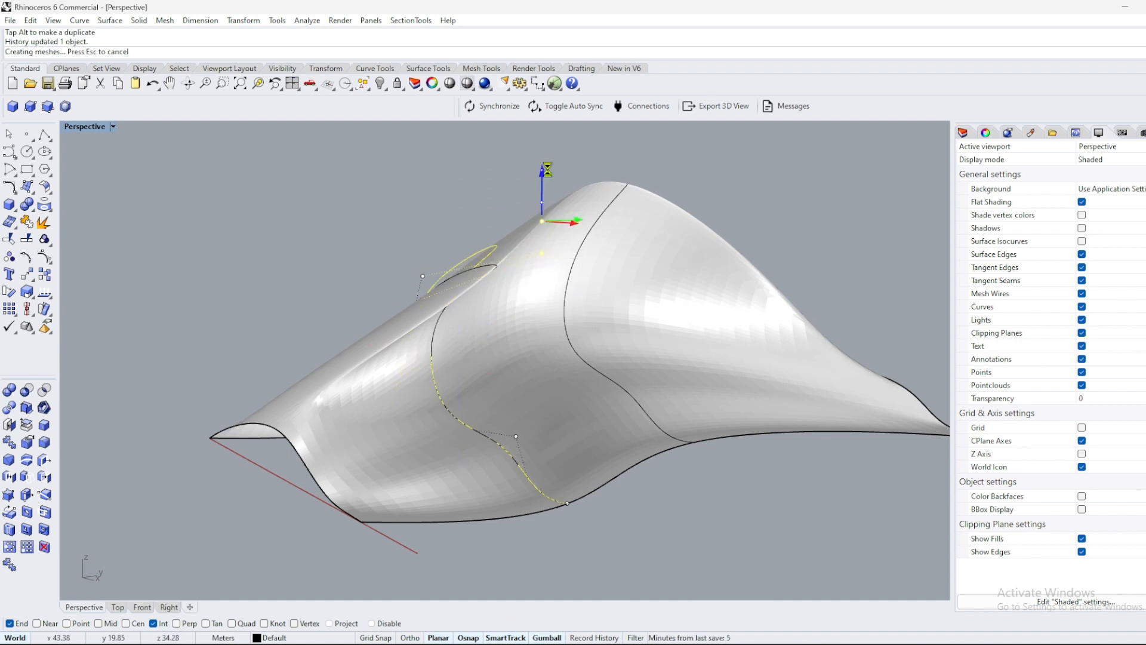
pyautogui.moveTo(537, 239); pyautogui.dragTo(591, 292, button='right')
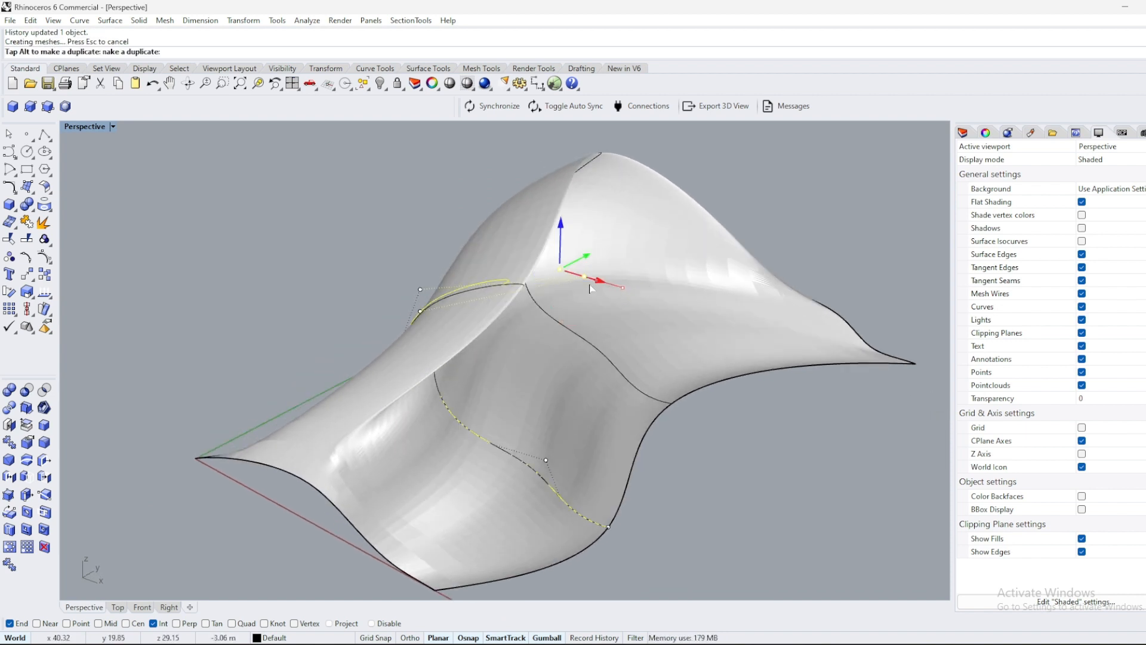
pyautogui.moveTo(533, 278); pyautogui.dragTo(524, 275)
# - Widen the first profile curve at the near end by scaling it along X
pyautogui.moveTo(559, 337); pyautogui.dragTo(634, 406, button='right')
pyautogui.scroll(-8, 621, 418)
pyautogui.scroll(6, 531, 450)
pyautogui.click(539, 444)
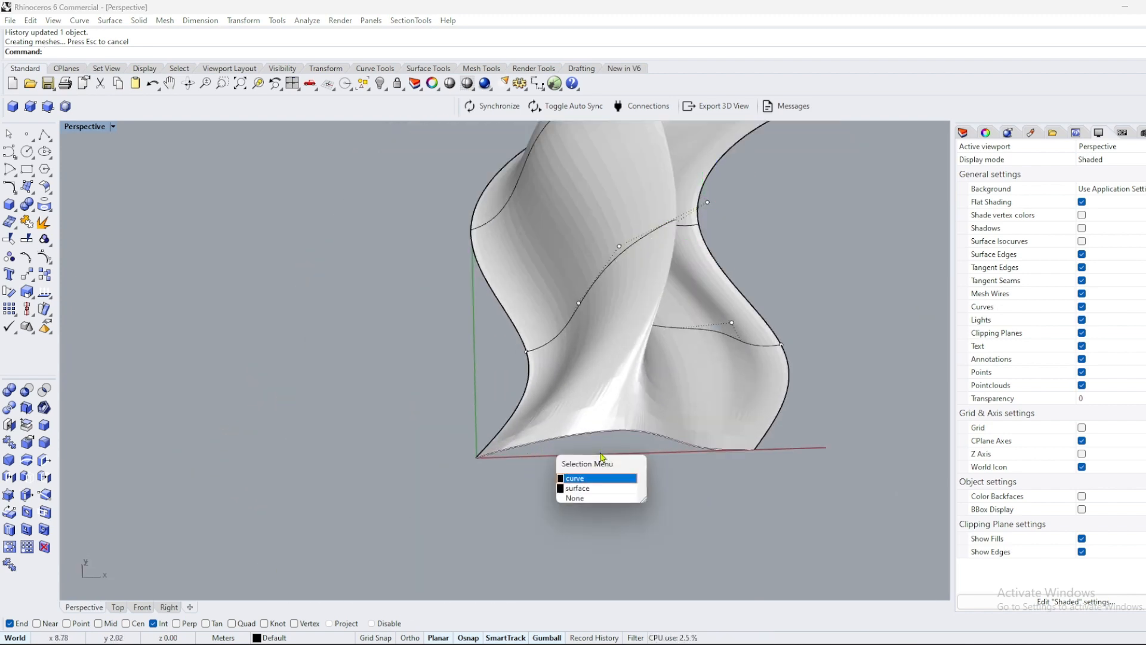
pyautogui.click(590, 478)
pyautogui.moveTo(475, 446); pyautogui.dragTo(376, 448)
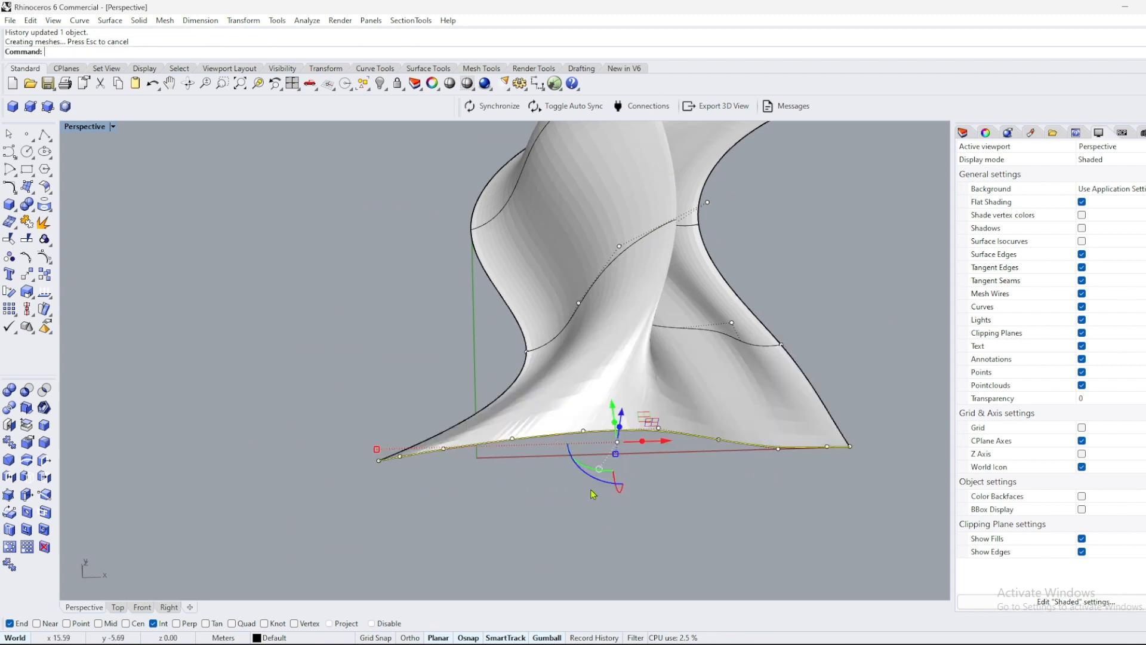
# - Narrow the far-end profile curve by scaling it down along X
pyautogui.scroll(-5, 604, 434)
pyautogui.moveTo(604, 442); pyautogui.dragTo(451, 452, button='right')
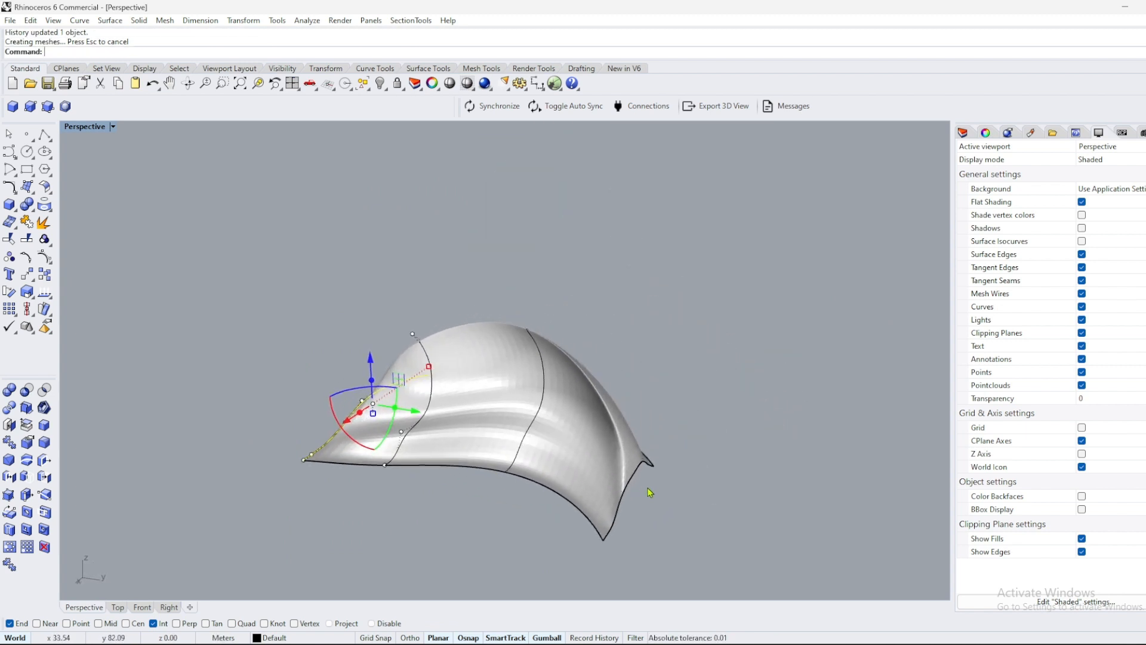
pyautogui.click(631, 477)
pyautogui.click(667, 508)
pyautogui.scroll(4, 620, 537)
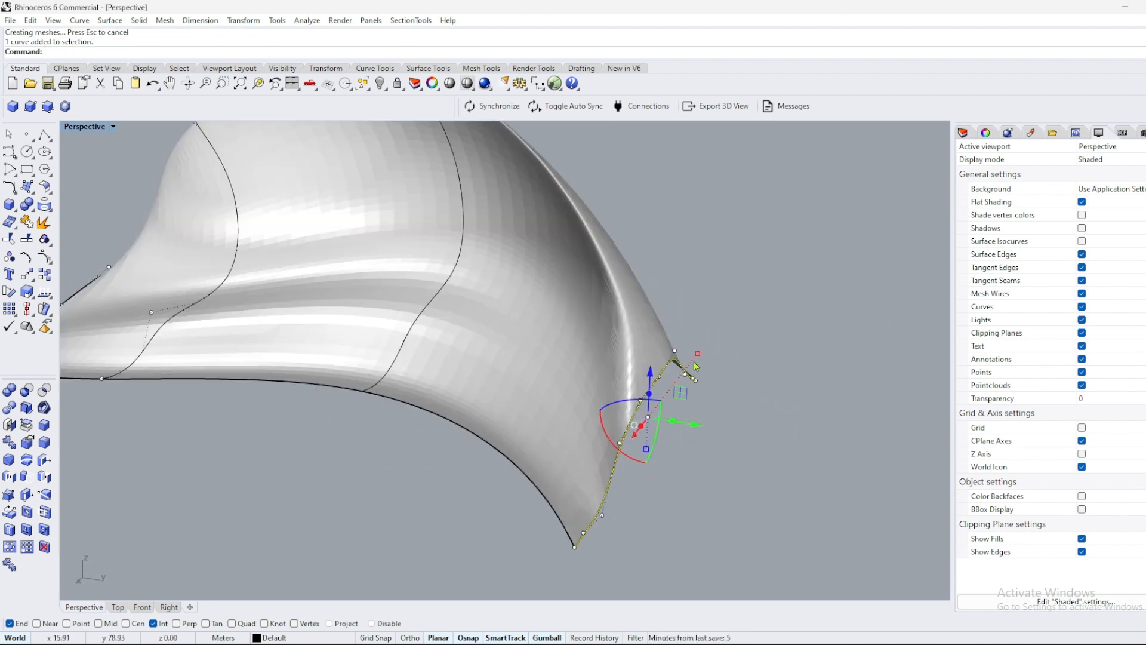
pyautogui.moveTo(697, 353); pyautogui.dragTo(672, 383)
# - Flatten the far-end profile curve by scaling it down in height
pyautogui.moveTo(667, 470); pyautogui.dragTo(492, 440, button='right')
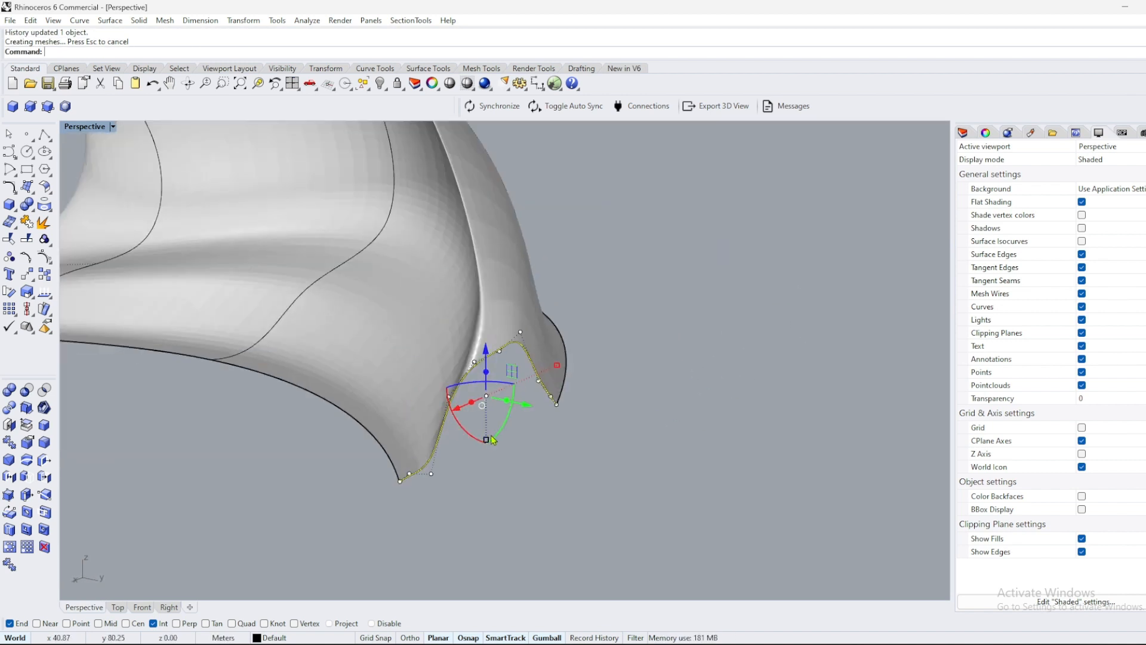
pyautogui.moveTo(488, 416); pyautogui.dragTo(489, 416)
pyautogui.scroll(-5, 597, 428)
pyautogui.moveTo(582, 430); pyautogui.dragTo(594, 427, button='right')
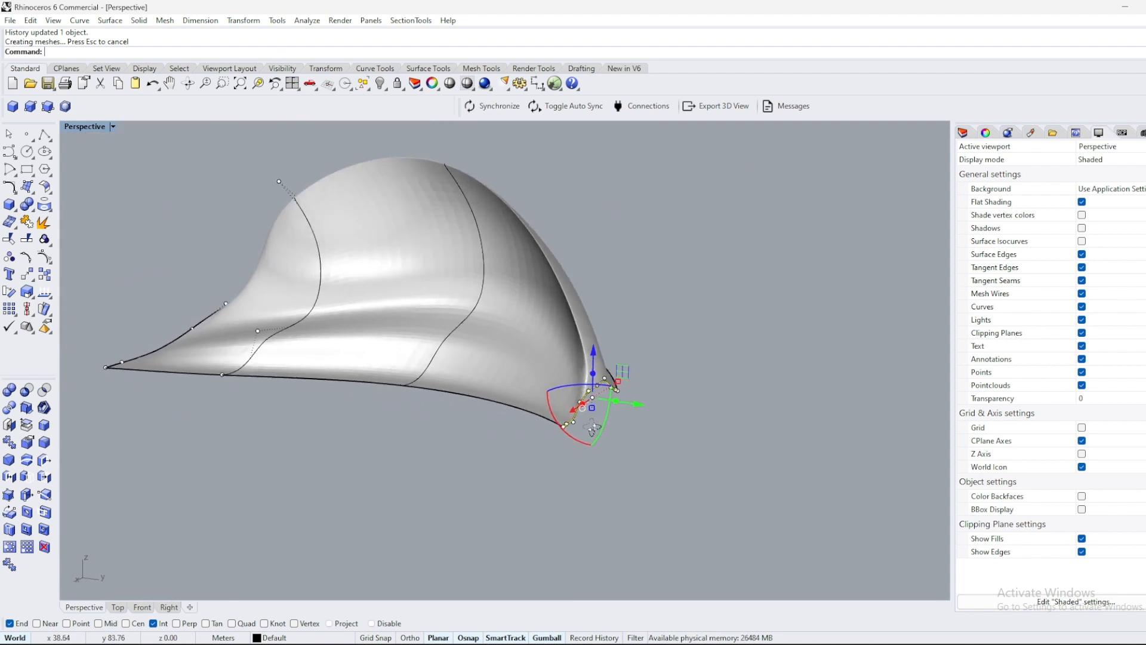
# - Move the far-end profile curve vertically from its lower endpoint to the level of the third profile curve's foot
pyautogui.scroll(5, 556, 438)
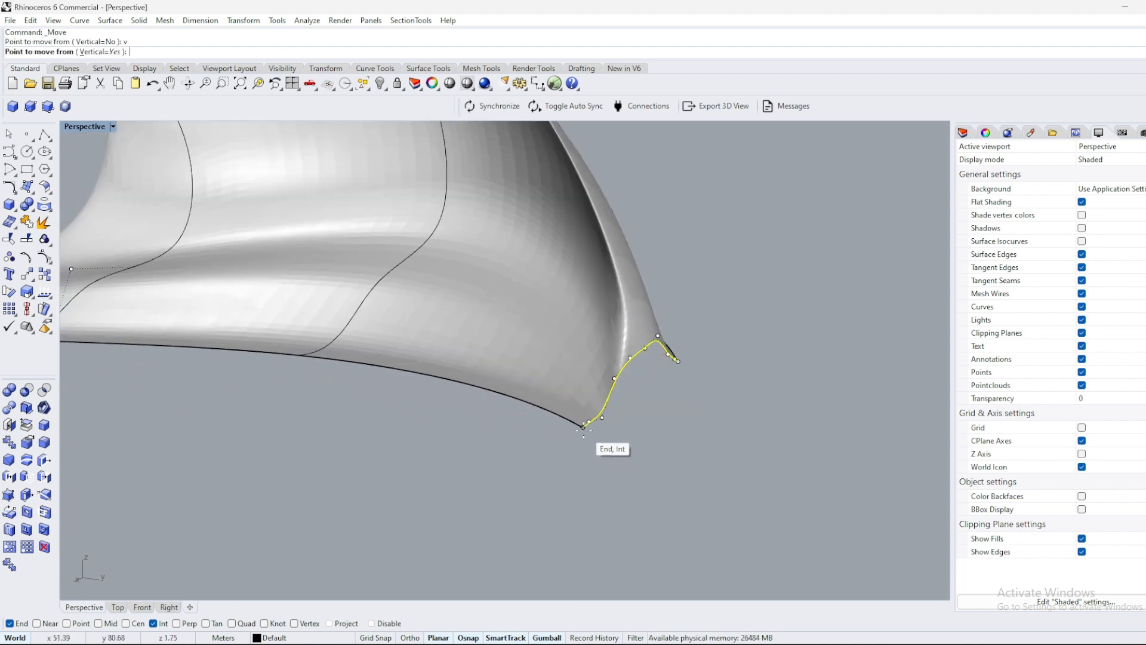
pyautogui.click(295, 360)
pyautogui.scroll(-7, 566, 485)
# - Move the control point at the crest of the third profile curve about 5 m toward positive X
pyautogui.moveTo(501, 468); pyautogui.dragTo(535, 499, button='right')
pyautogui.scroll(2, 518, 311)
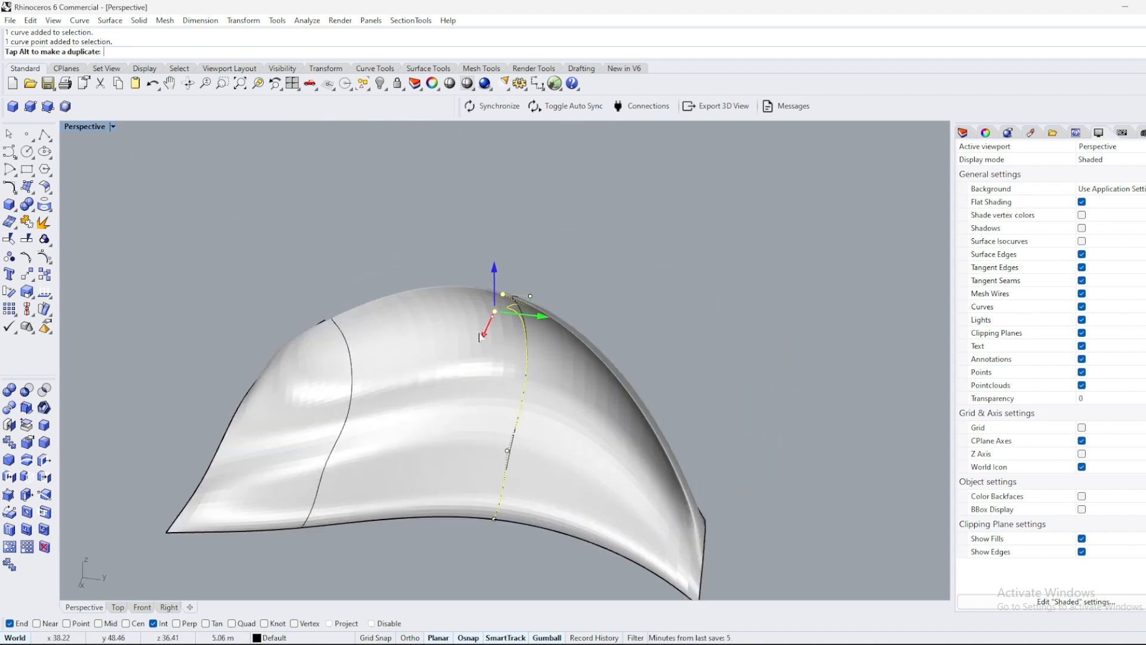
pyautogui.moveTo(479, 337); pyautogui.dragTo(481, 335)
# - Move the control point on the upper back of the third profile curve toward negative X
pyautogui.moveTo(569, 299); pyautogui.dragTo(483, 326, button='right')
pyautogui.scroll(3, 483, 327)
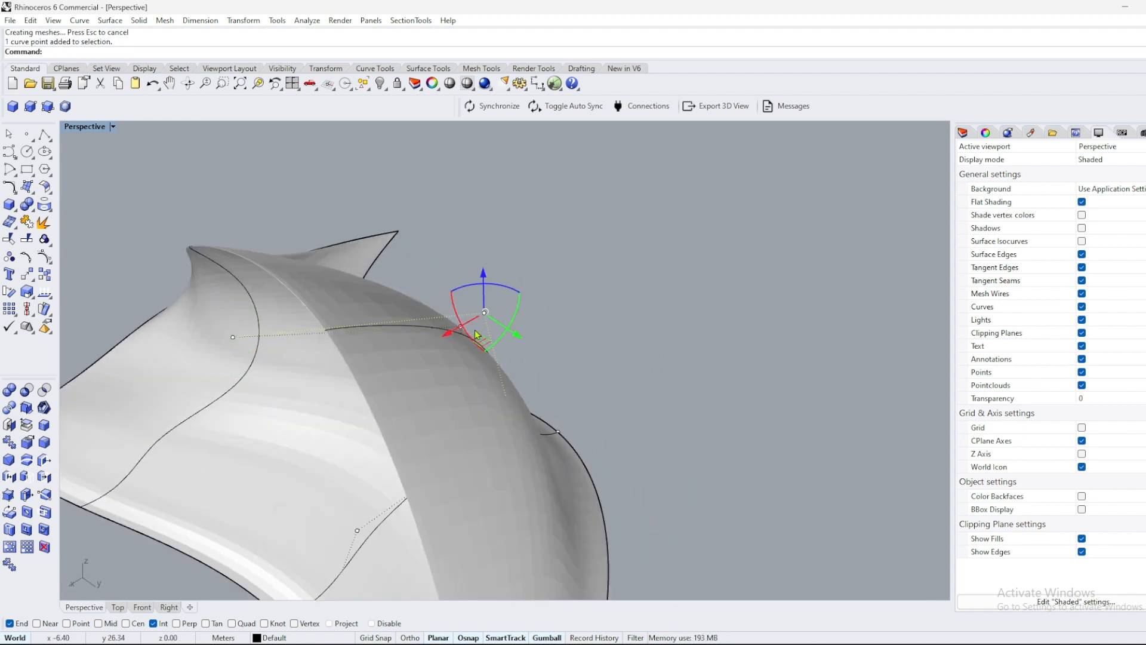
pyautogui.moveTo(502, 316); pyautogui.dragTo(518, 306)
pyautogui.scroll(-3, 464, 384)
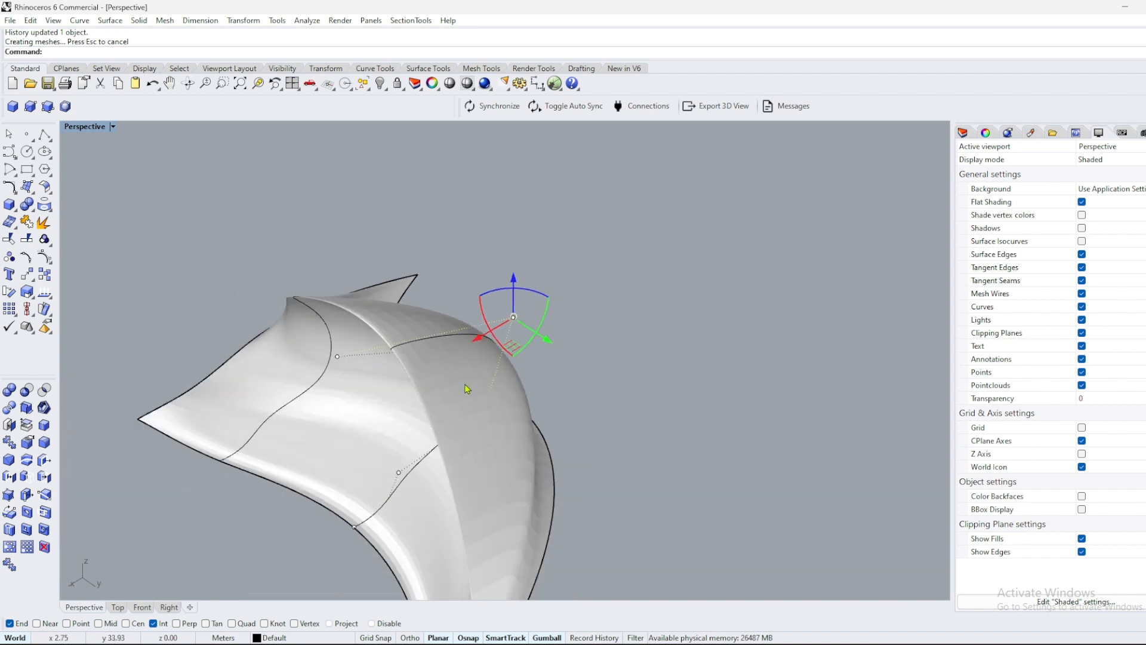
# - Pull the negative-X foot endpoints of the third and second profile curves outward toward negative X
pyautogui.moveTo(465, 385); pyautogui.dragTo(527, 363, button='right')
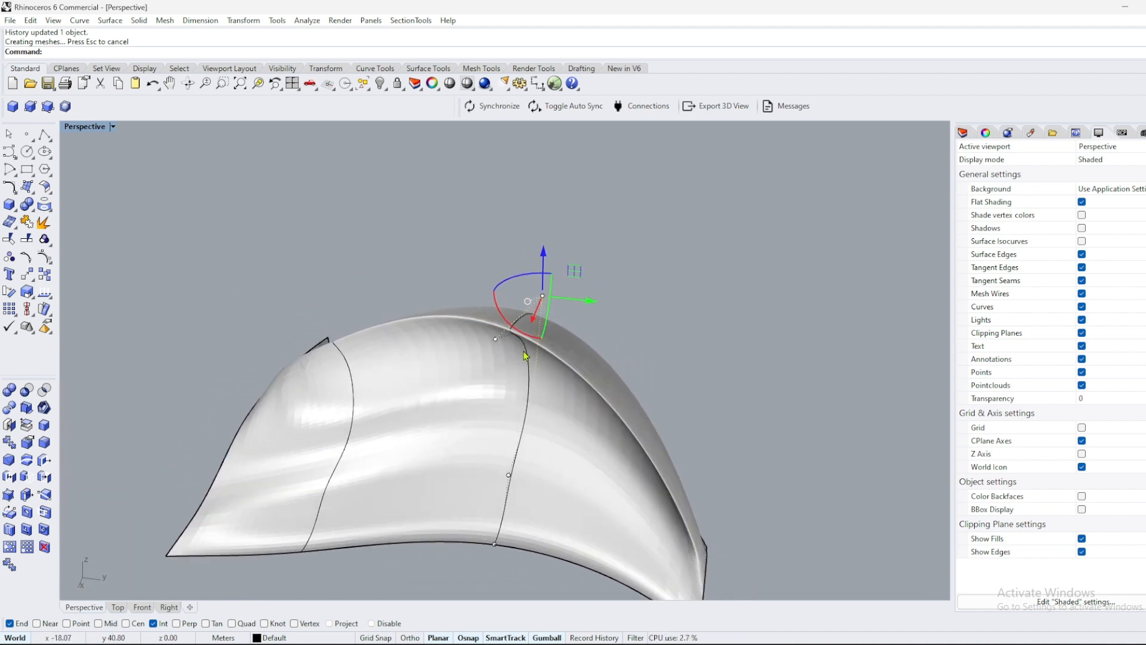
pyautogui.scroll(-3, 579, 398)
pyautogui.moveTo(563, 414); pyautogui.dragTo(331, 421, button='right')
pyautogui.scroll(3, 449, 385)
pyautogui.click(447, 399)
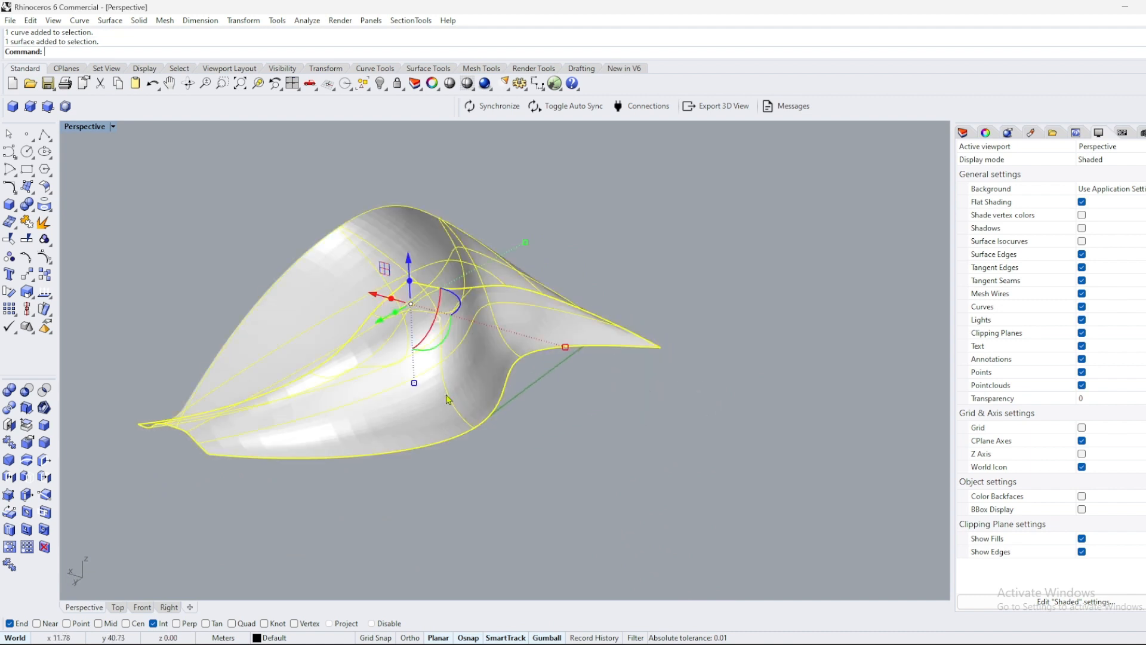
pyautogui.click(491, 445)
pyautogui.click(484, 435)
pyautogui.click(507, 459)
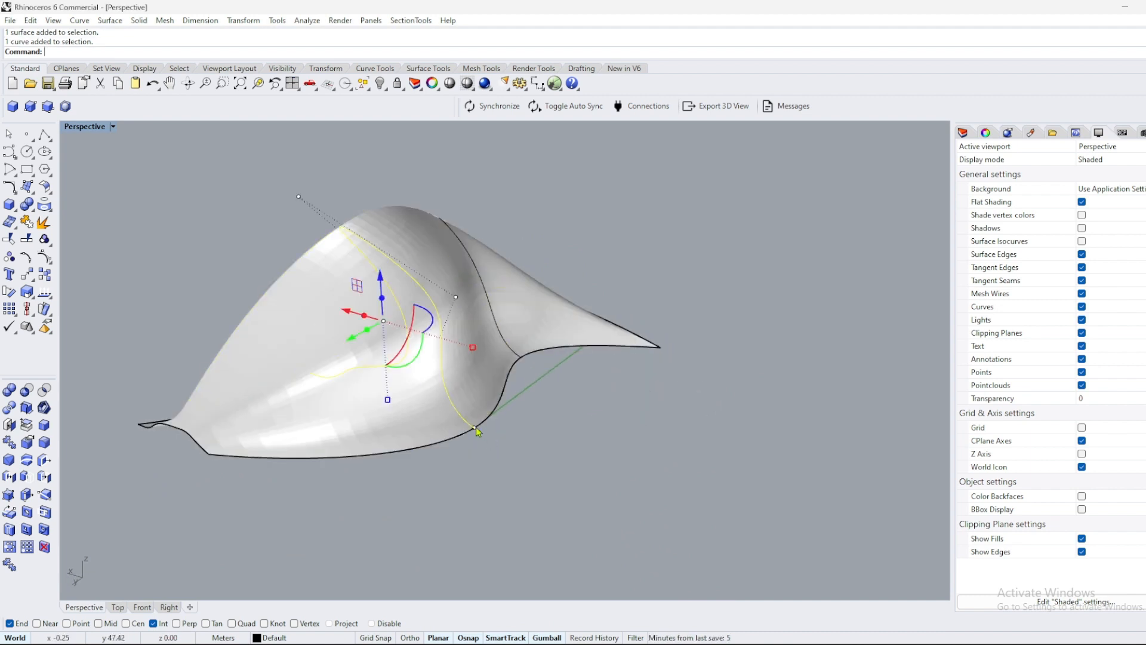
pyautogui.moveTo(529, 458); pyautogui.dragTo(549, 464)
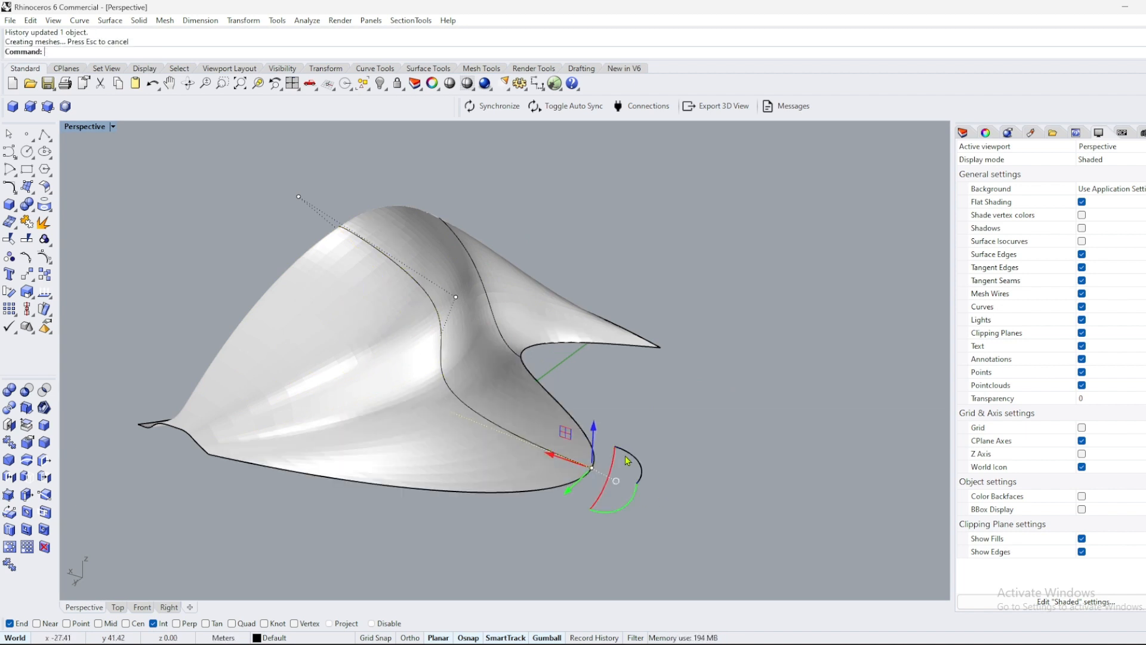
pyautogui.moveTo(625, 456); pyautogui.dragTo(506, 412, button='right')
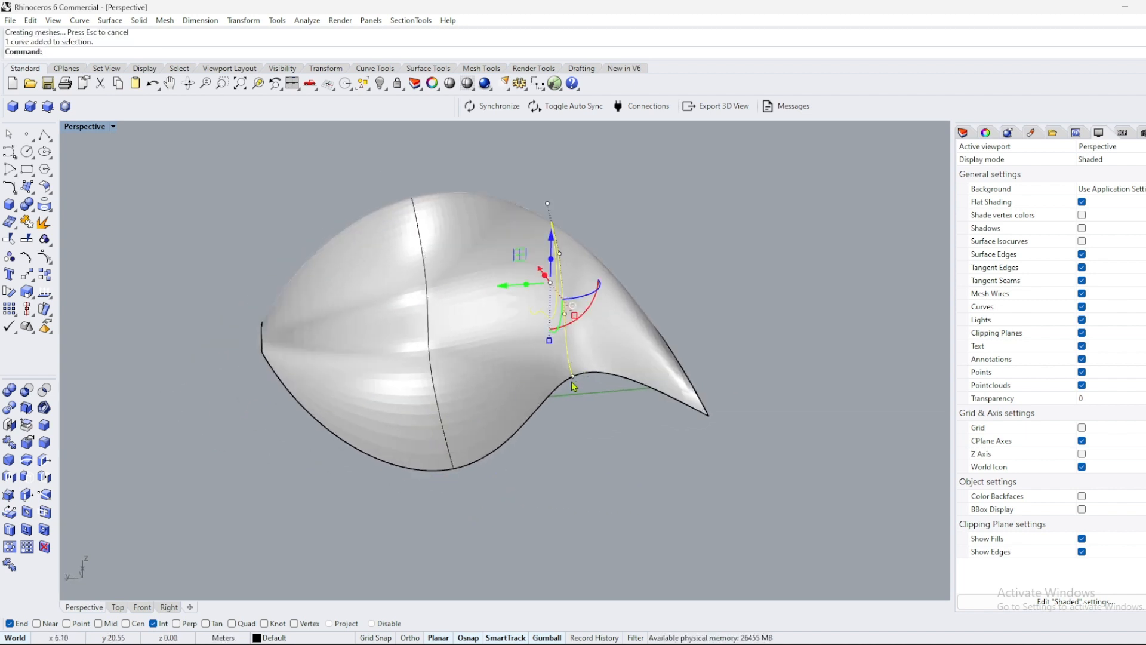
pyautogui.moveTo(567, 392); pyautogui.dragTo(588, 422)
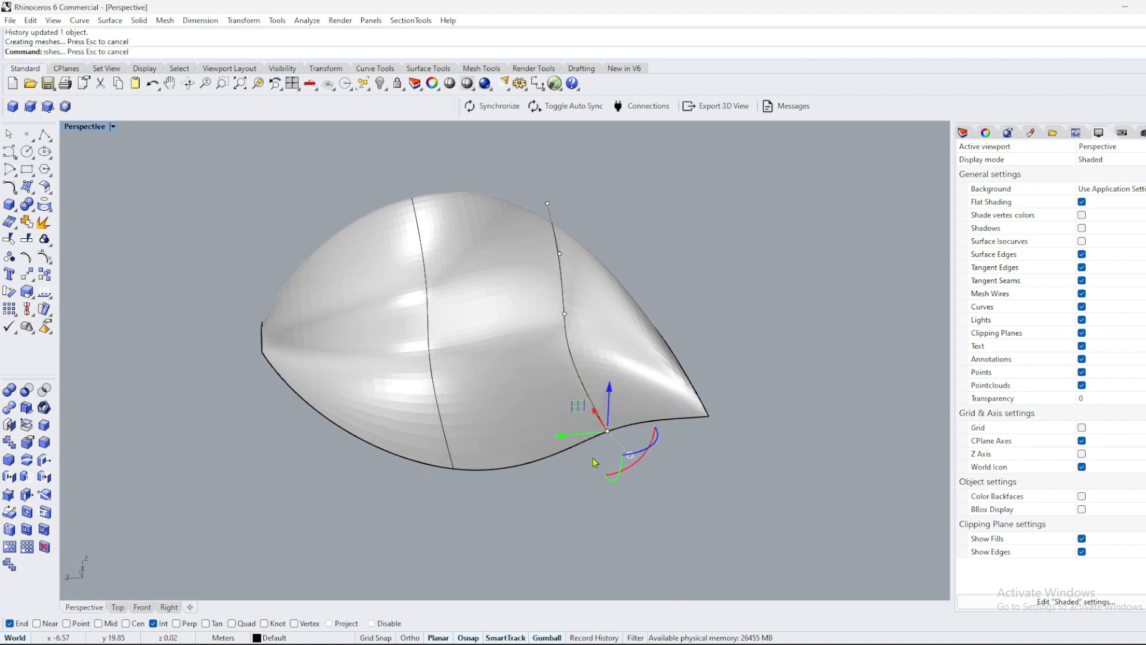
# - Rebuild the second and third profile curves with 10 points and degree 3, deleting the input
pyautogui.moveTo(588, 456); pyautogui.dragTo(421, 444, button='right')
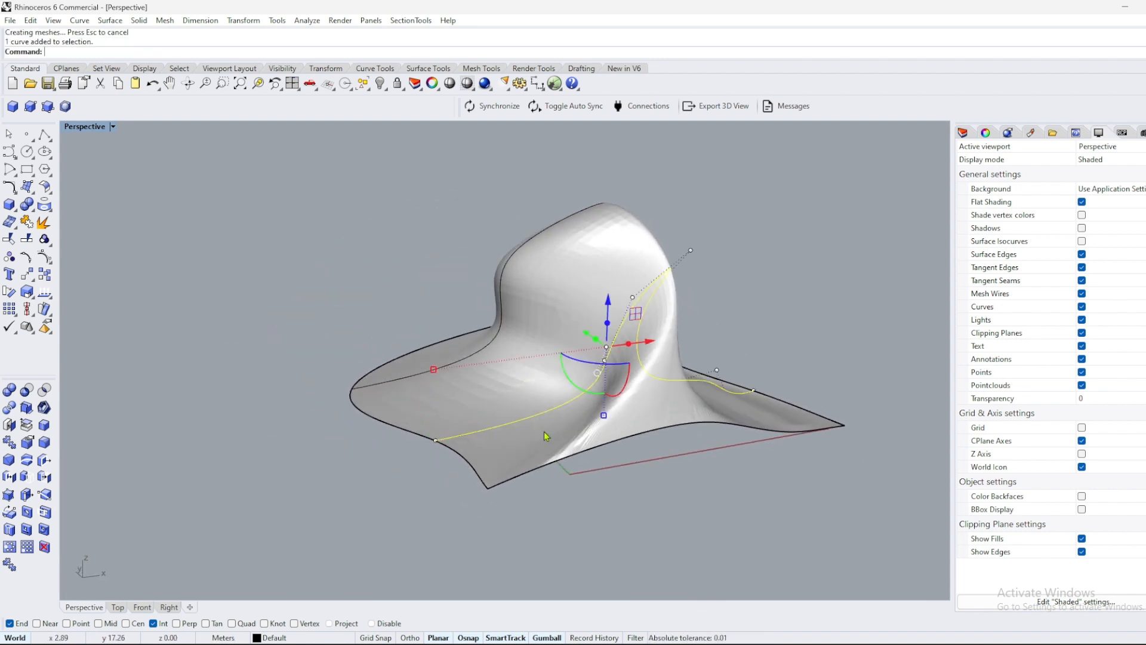
pyautogui.write('rebuild')
pyautogui.press('Return')
pyautogui.click(578, 314)
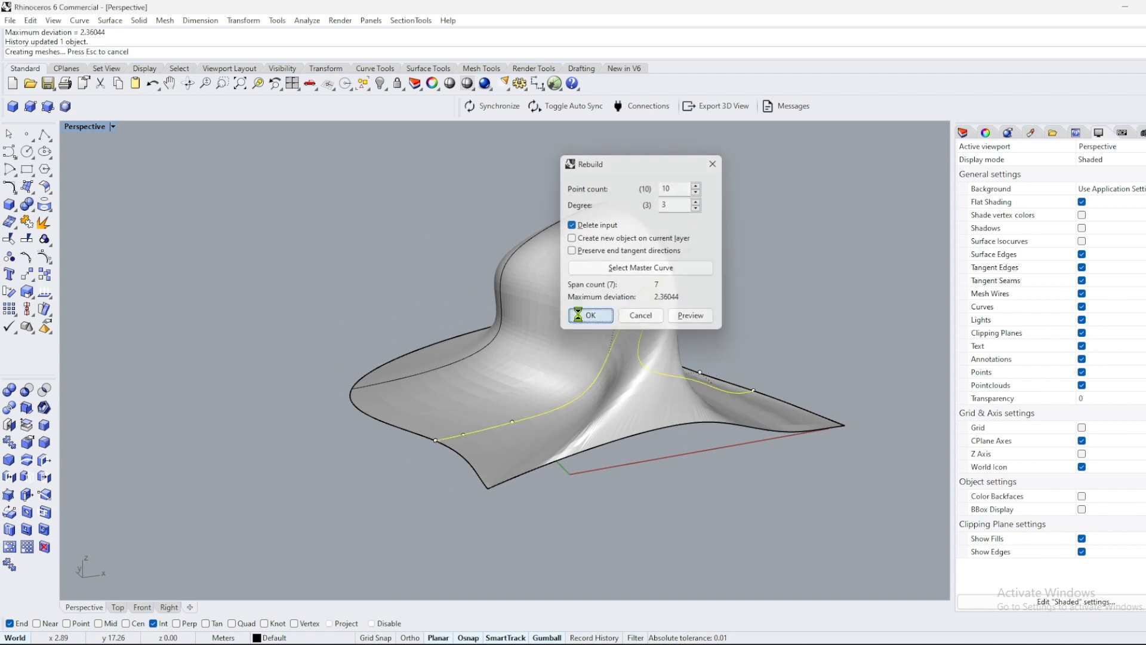
pyautogui.rightClick(489, 371)
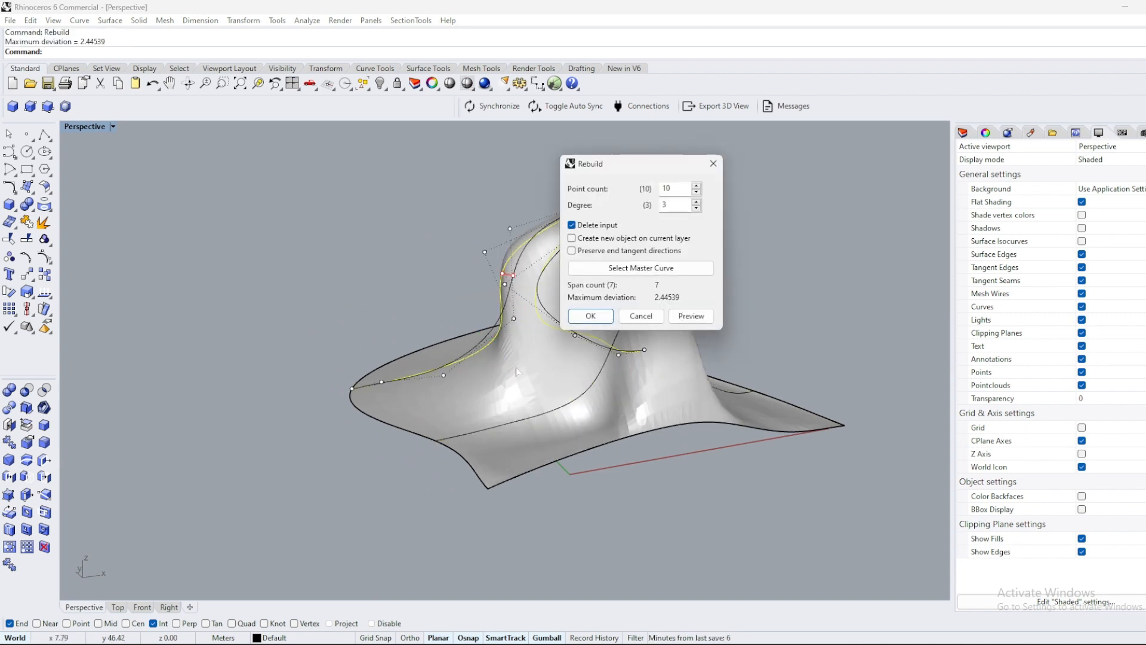
pyautogui.click(596, 321)
# - On the second profile curve's positive-X side, raise the lower-slope control point about 4.5 m and move the near-foot point about 8.5 m toward negative X
pyautogui.moveTo(464, 358); pyautogui.dragTo(582, 391, button='right')
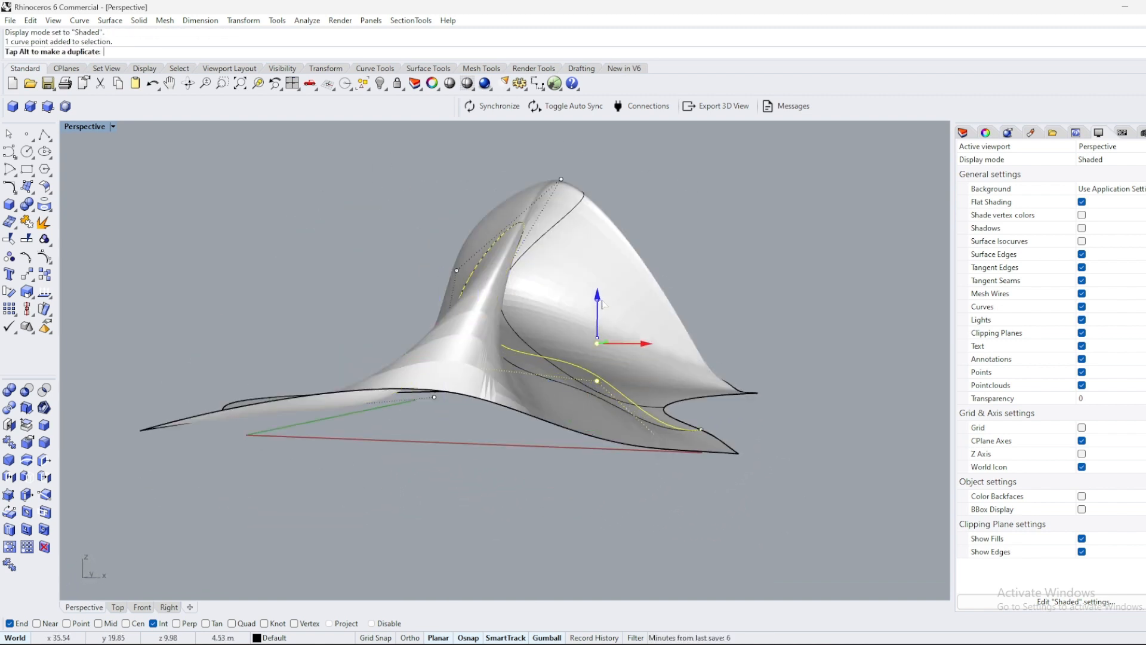
pyautogui.moveTo(601, 304); pyautogui.dragTo(601, 300)
pyautogui.moveTo(582, 413); pyautogui.dragTo(706, 444, button='right')
pyautogui.click(744, 403)
pyautogui.moveTo(744, 403); pyautogui.dragTo(657, 495, button='right')
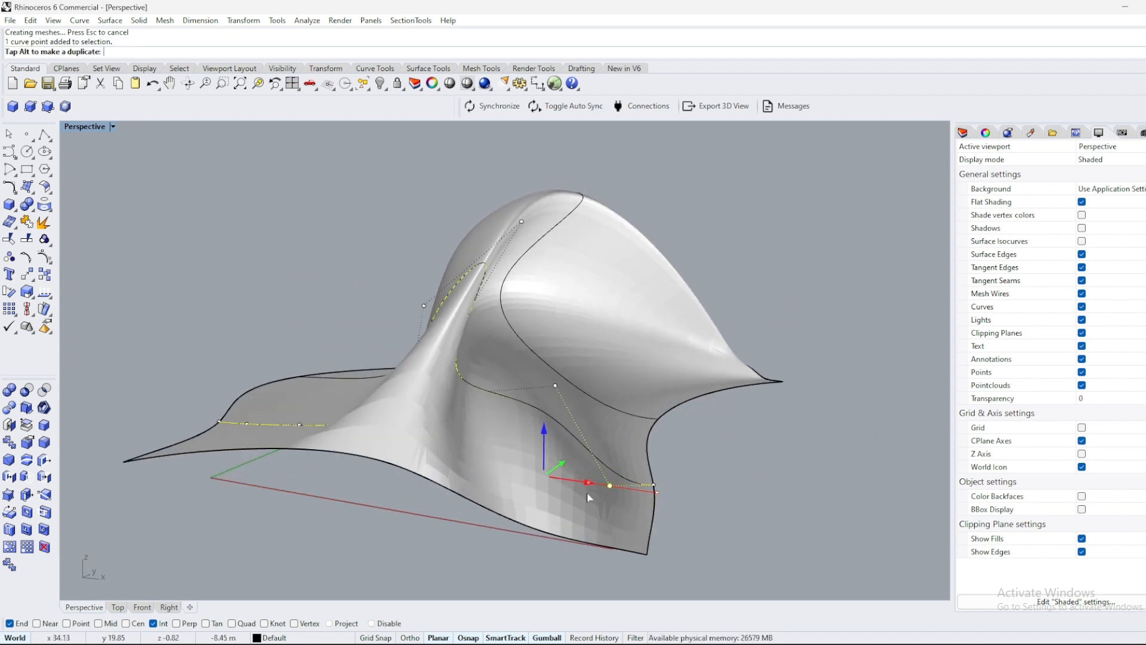
pyautogui.moveTo(588, 497); pyautogui.dragTo(585, 494)
# - Move the second profile curve's raised control point outward toward positive X, and lower the control point on its negative-X back slope
pyautogui.moveTo(650, 412); pyautogui.dragTo(673, 415)
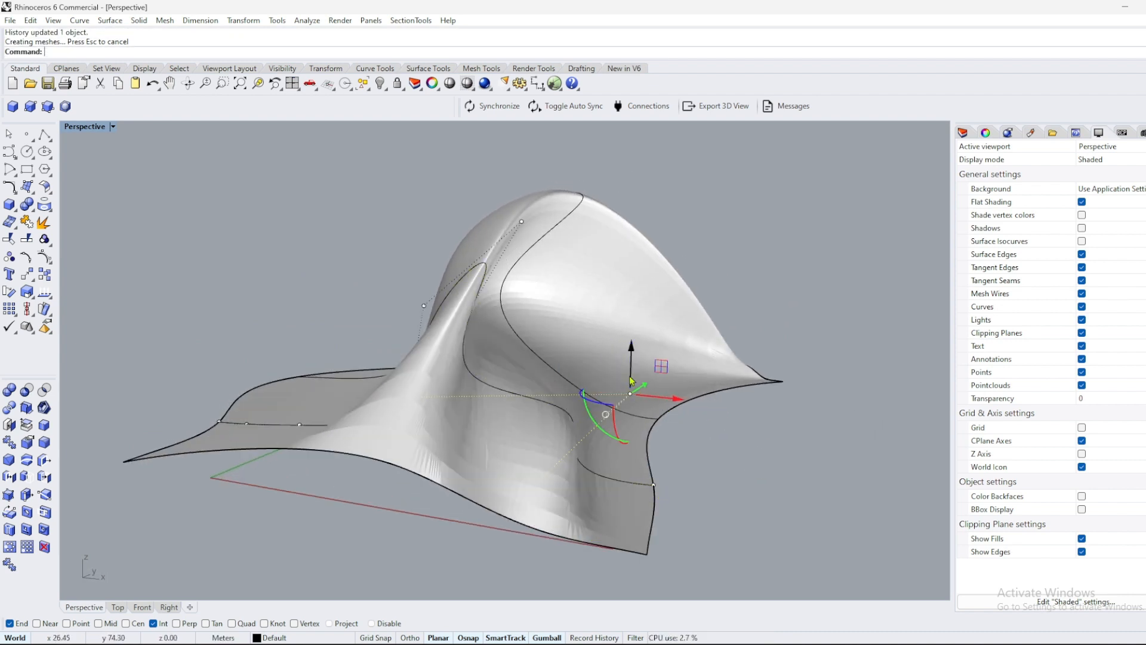
pyautogui.moveTo(456, 378); pyautogui.dragTo(471, 323, button='right')
pyautogui.click(509, 321)
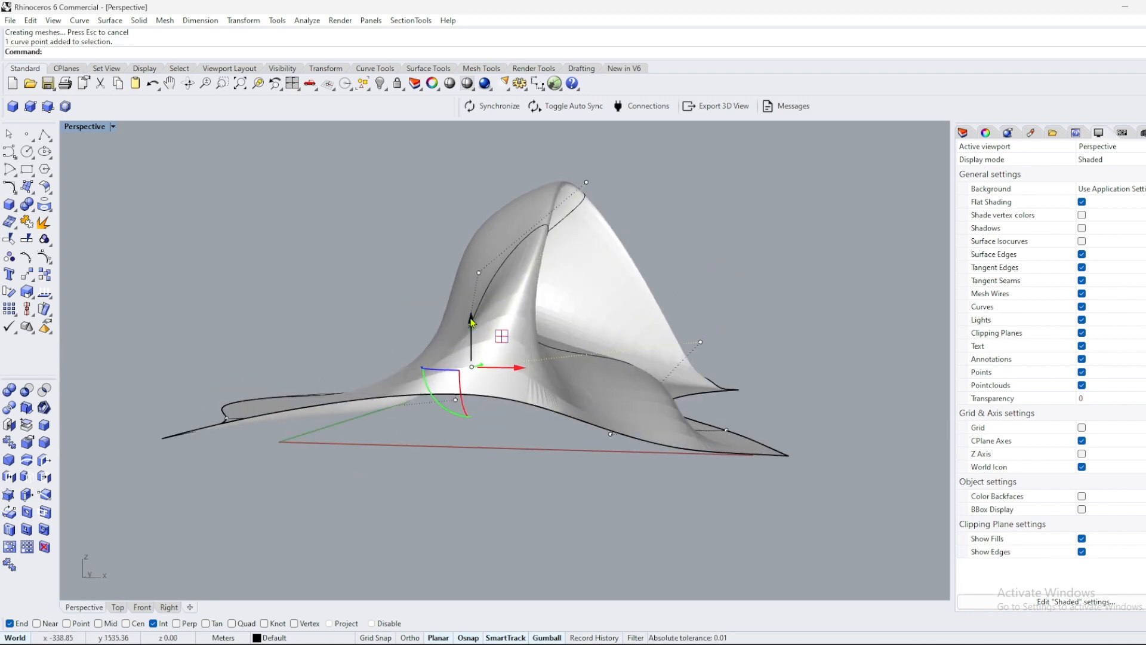
pyautogui.moveTo(470, 353); pyautogui.dragTo(470, 354)
# - Lower the control point on the negative-X back slope of the third profile curve
pyautogui.moveTo(563, 408); pyautogui.dragTo(481, 414, button='right')
pyautogui.moveTo(559, 390); pyautogui.dragTo(453, 290, button='right')
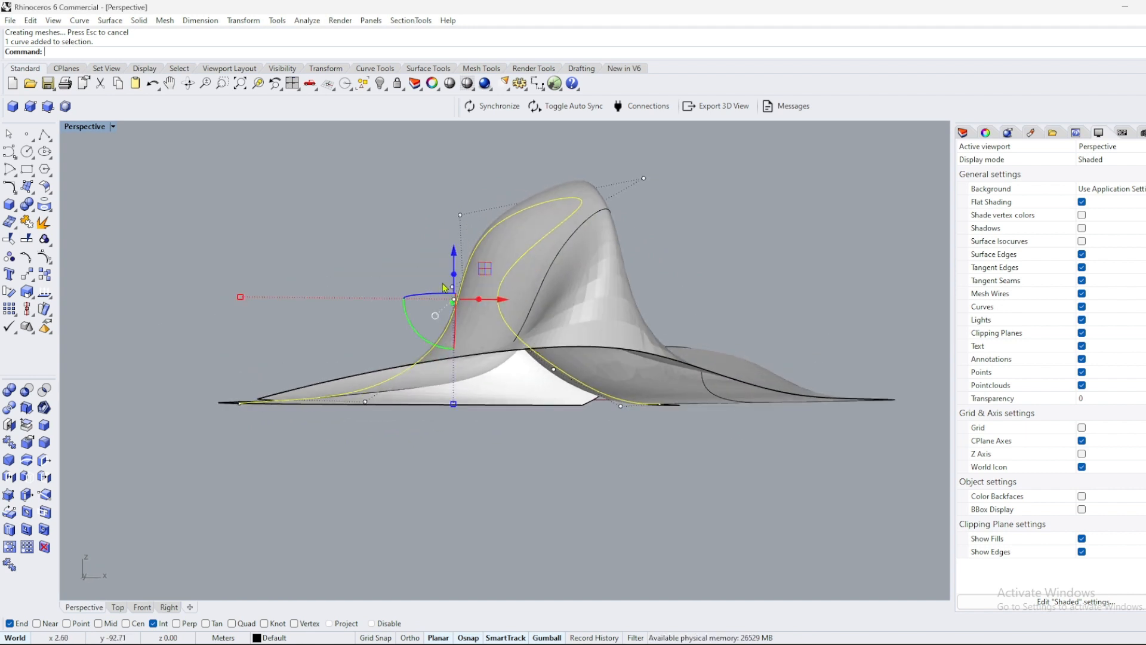
pyautogui.moveTo(445, 270); pyautogui.dragTo(448, 293)
# - Move the control point below the crest on the third profile curve's positive-X side outward toward positive X and lower it
pyautogui.moveTo(483, 352); pyautogui.dragTo(521, 380, button='right')
pyautogui.moveTo(560, 286); pyautogui.dragTo(559, 287)
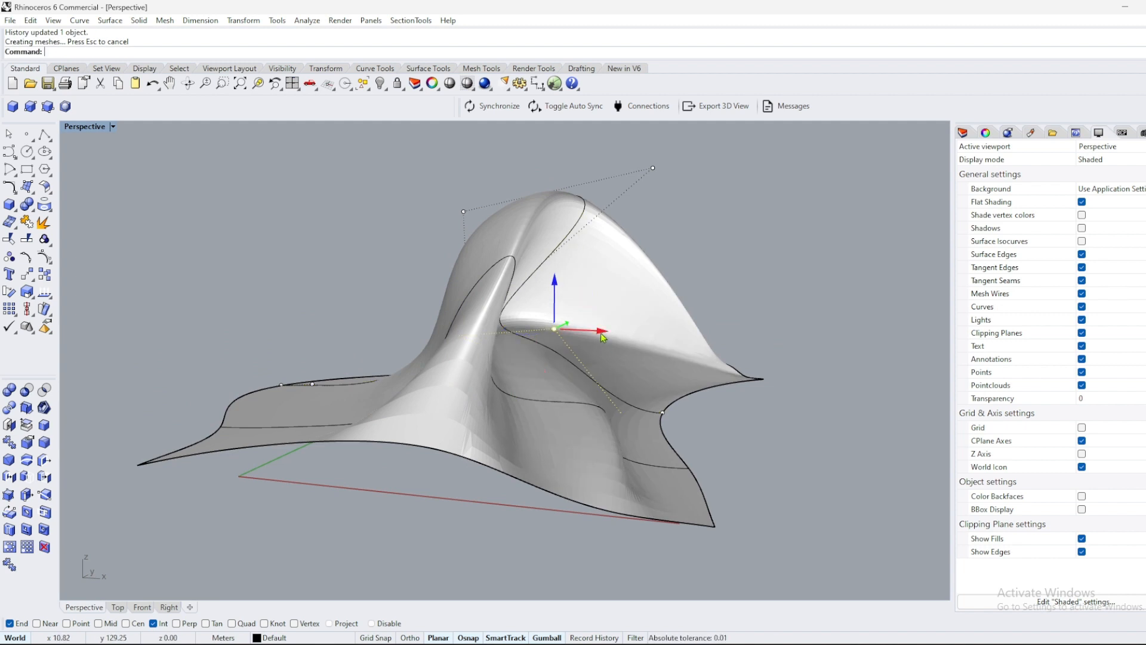
pyautogui.moveTo(600, 330); pyautogui.dragTo(662, 335)
pyautogui.moveTo(615, 283); pyautogui.dragTo(615, 304)
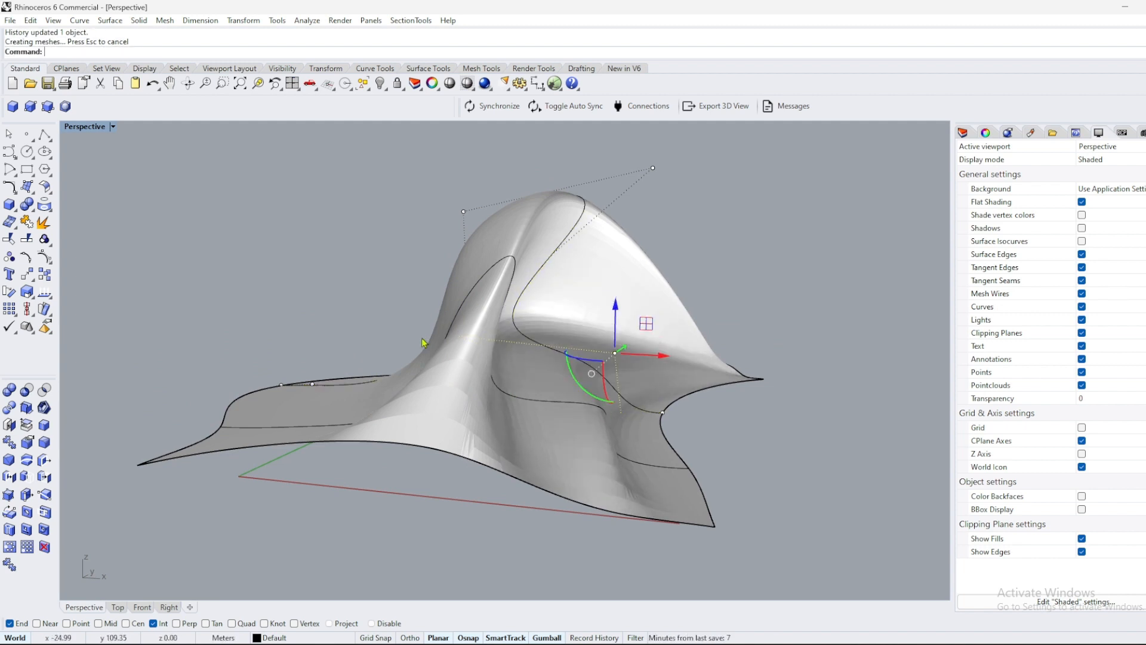
# - Lower the third profile curve's back-slope control point further, and move the control point near its positive-X foot toward negative X
pyautogui.moveTo(423, 340); pyautogui.dragTo(454, 329, button='right')
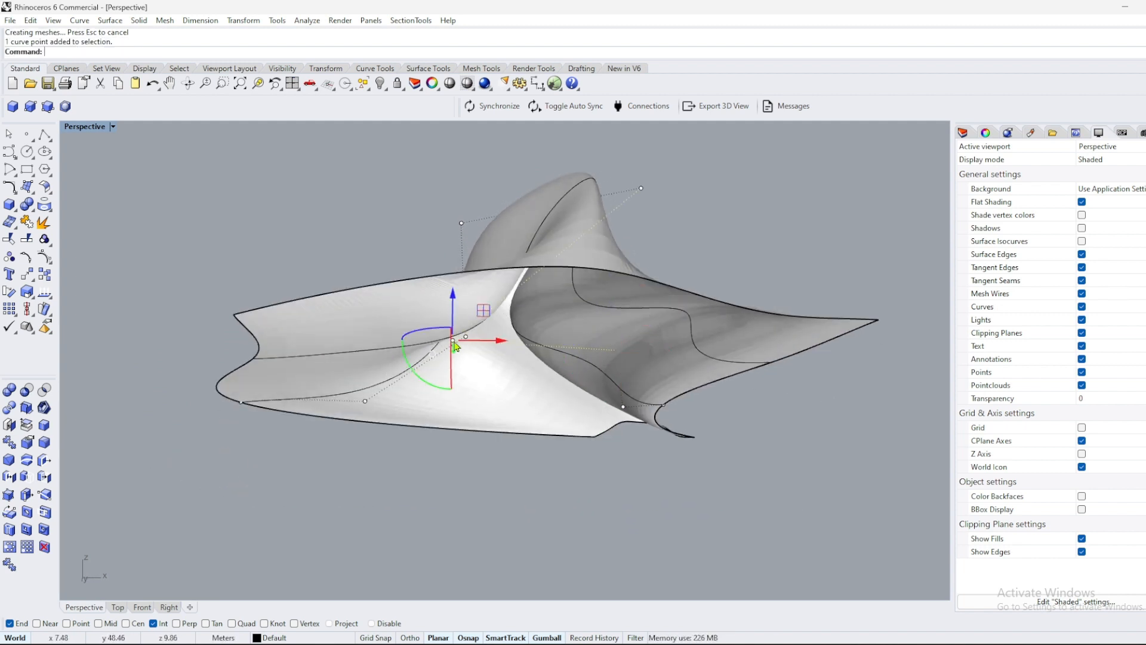
pyautogui.moveTo(454, 354); pyautogui.dragTo(455, 354)
pyautogui.moveTo(600, 410); pyautogui.dragTo(678, 414, button='right')
pyautogui.moveTo(596, 421); pyautogui.dragTo(588, 422)
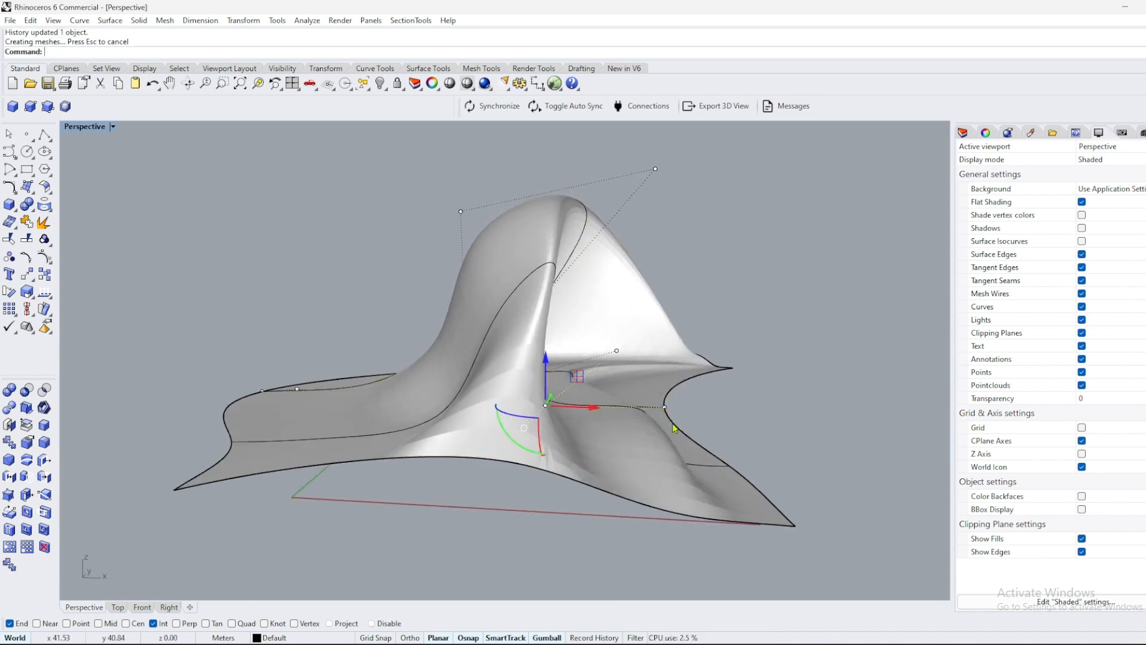
pyautogui.moveTo(591, 454); pyautogui.dragTo(609, 506, button='right')
pyautogui.press('Escape')
pyautogui.press('Escape')
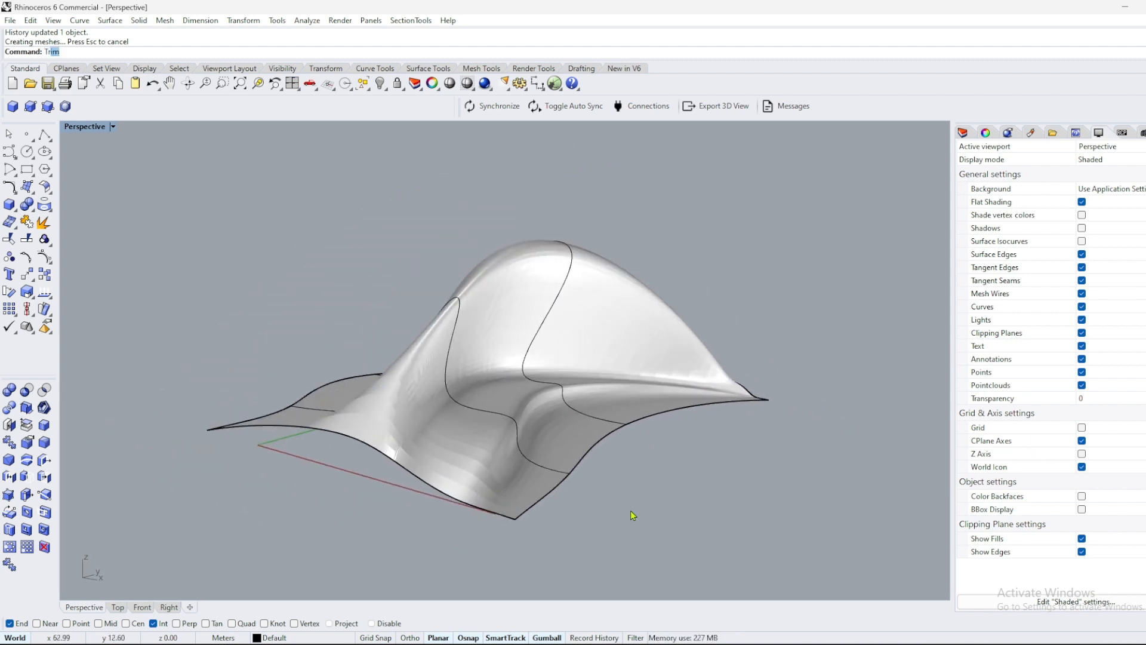
# - Set the Perspective viewport to Rendered display and run the Turntable command at speed -17
pyautogui.write('urn')
pyautogui.press('Return')
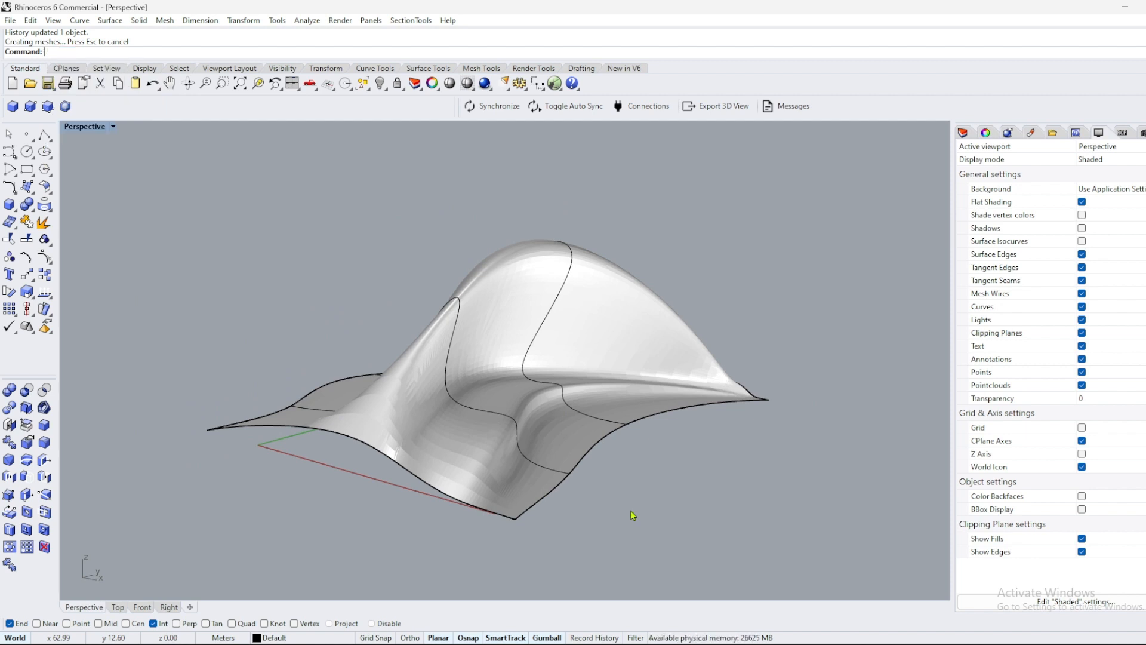
pyautogui.hotkey('ctrl', 'alt', 'r')
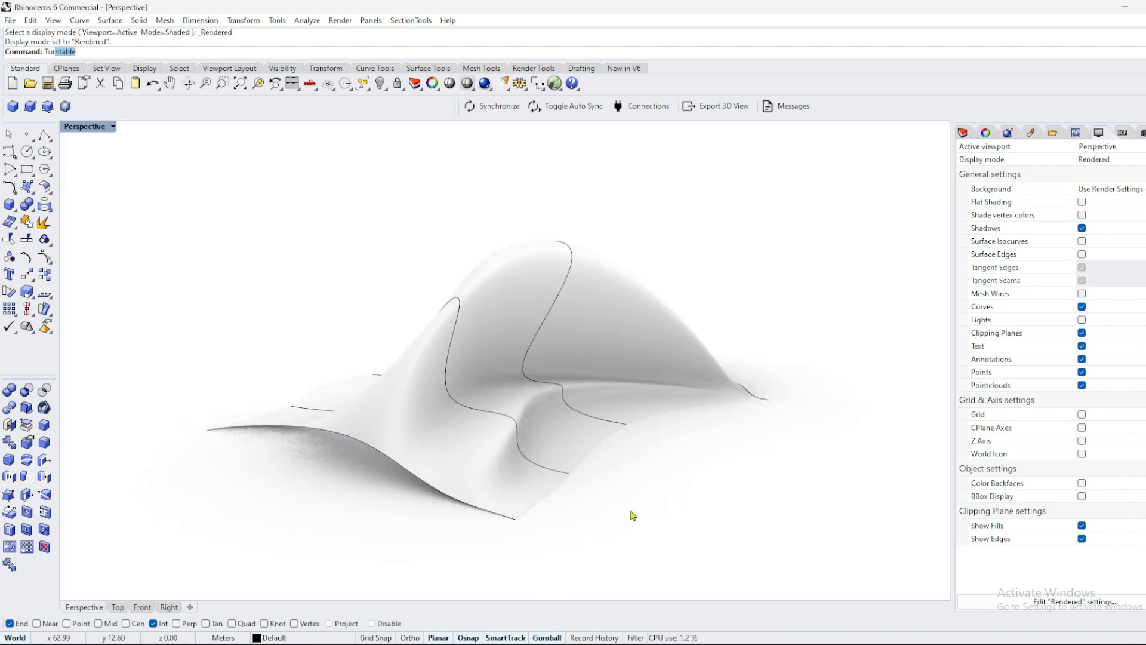
pyautogui.press('Return')
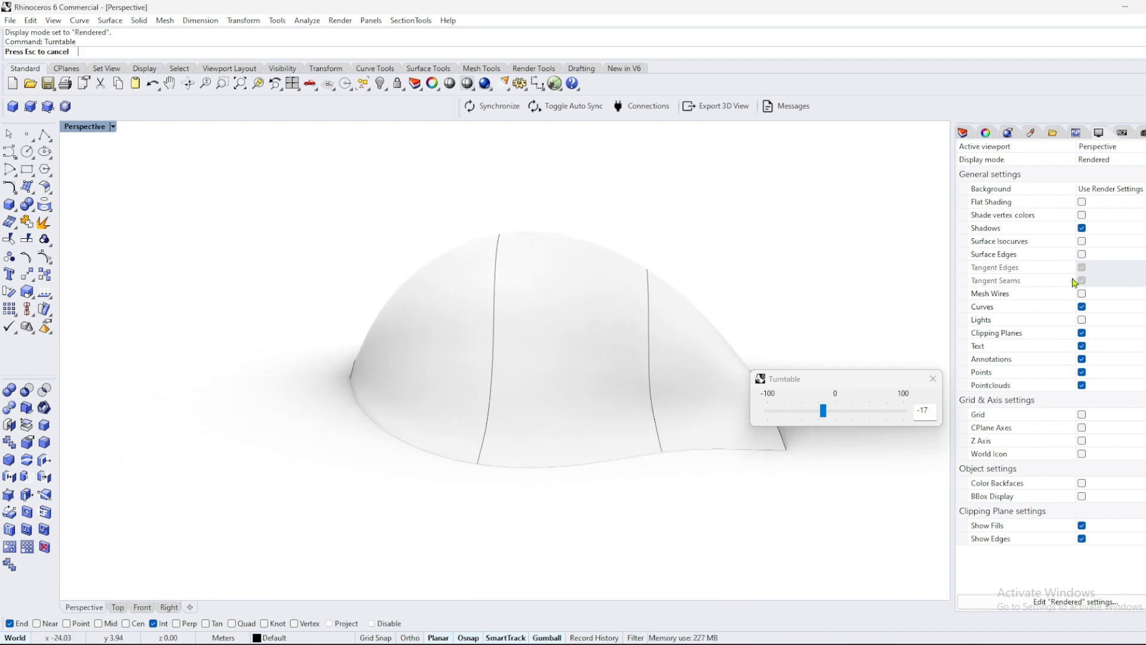
# - Hide curves in the Rendered display mode with shadows kept on, and end the turntable rotation
pyautogui.click(1082, 228)
pyautogui.click(1082, 228)
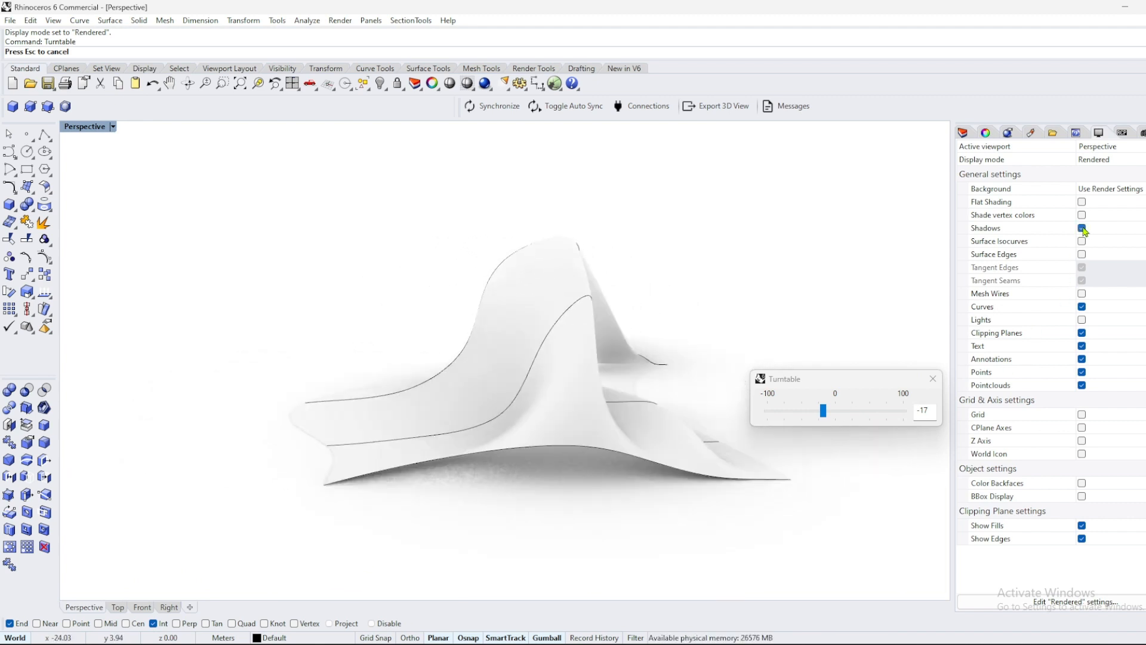
pyautogui.click(1081, 306)
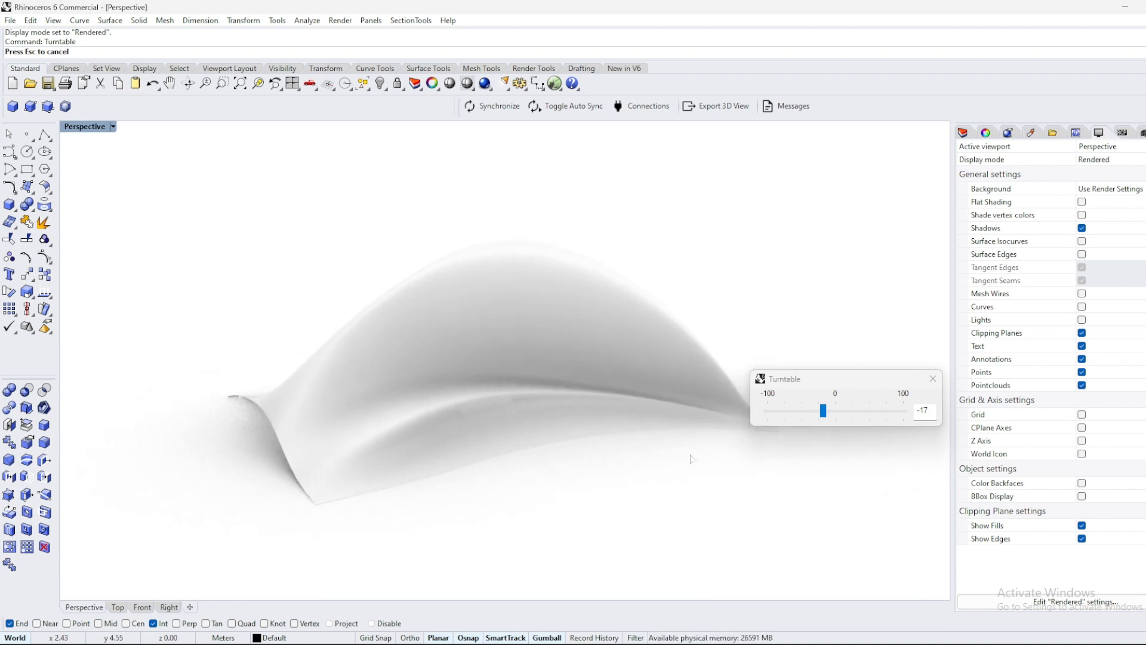
pyautogui.click(938, 386)
pyautogui.moveTo(558, 447); pyautogui.dragTo(655, 449, button='right')
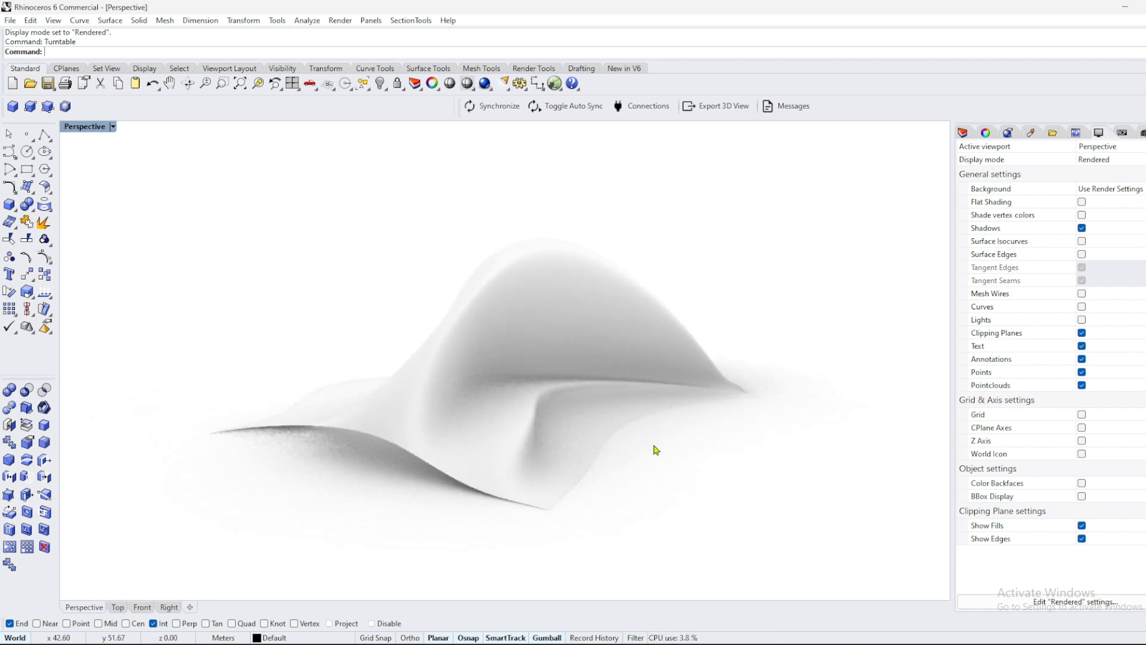
pyautogui.scroll(3, 572, 413)
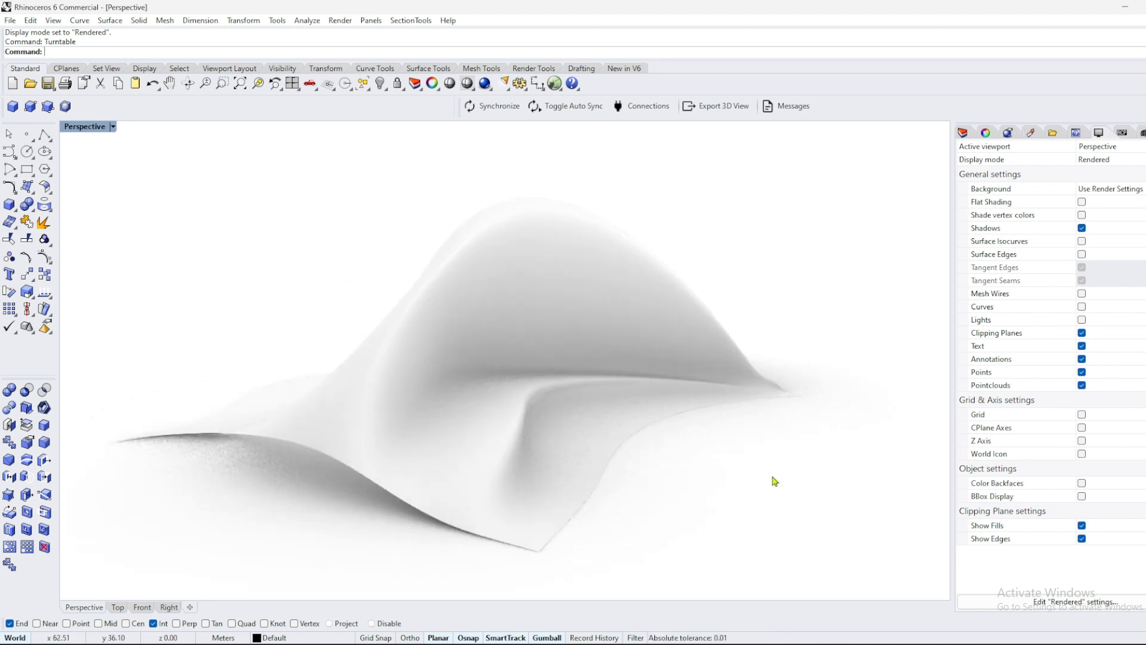